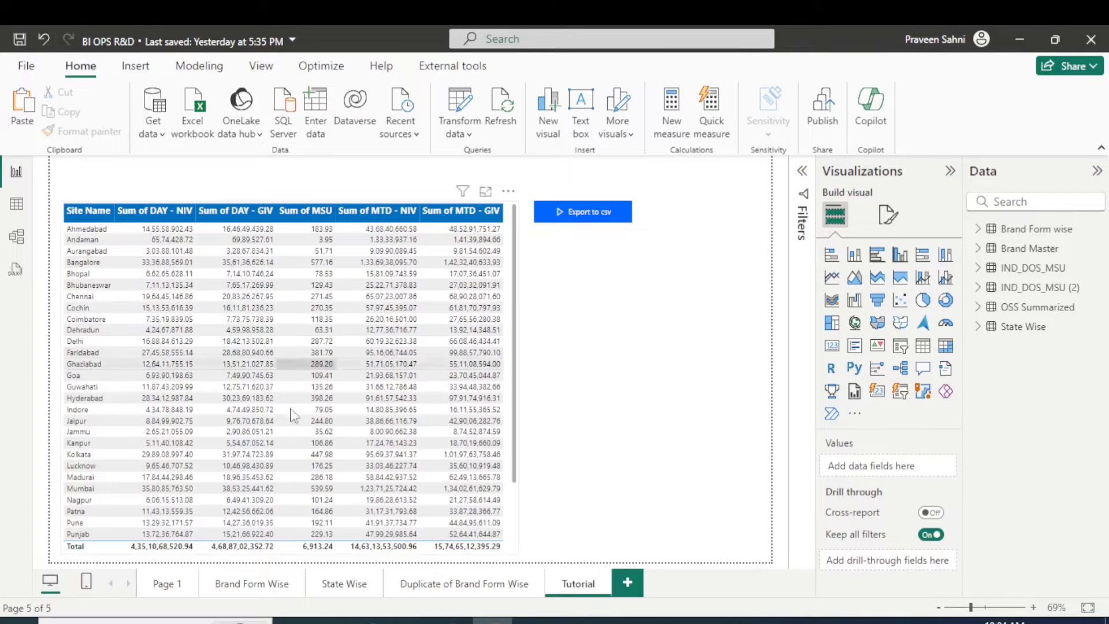
# Step: Trigger the Export to csv flow from the report and switch to the Outlook inbox
pyautogui.scroll(-2, 323, 399)
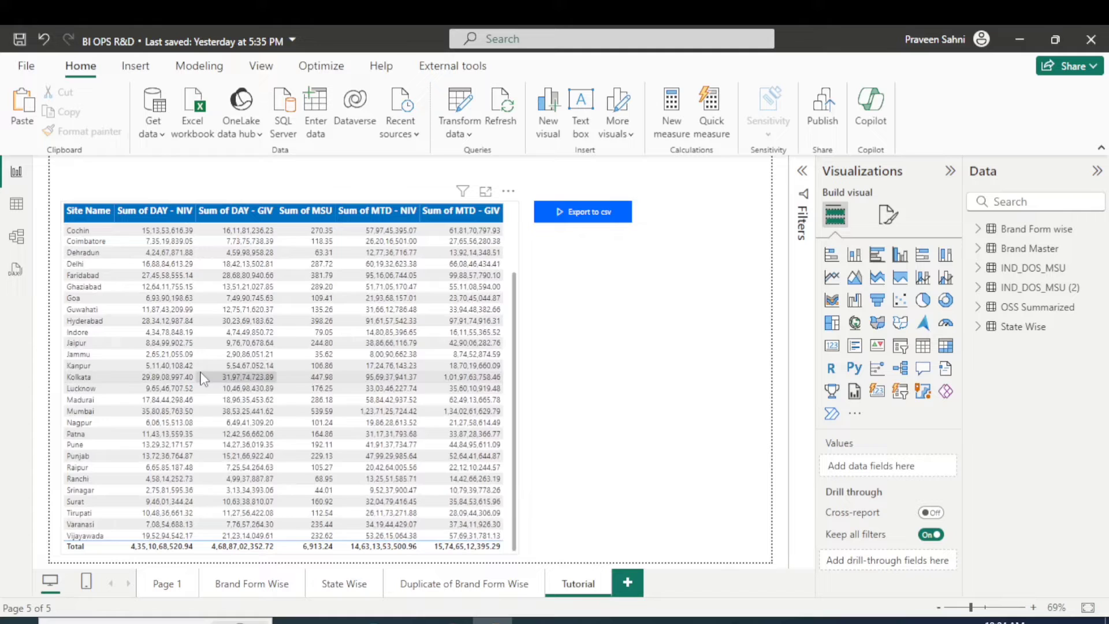
pyautogui.scroll(2, 346, 370)
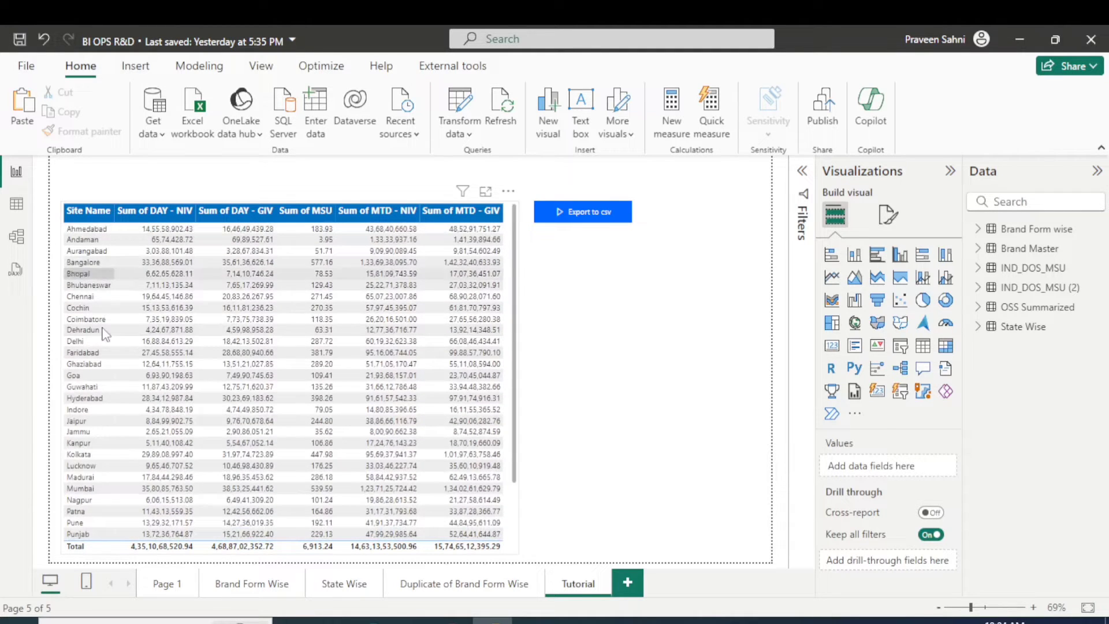
pyautogui.scroll(-3, 97, 340)
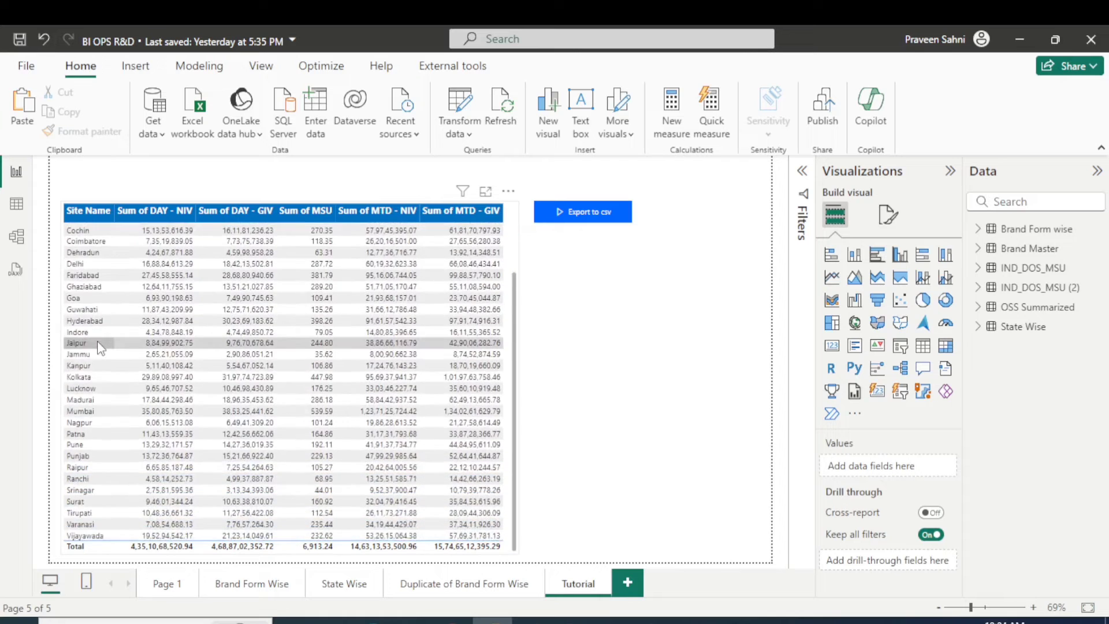
pyautogui.scroll(3, 260, 347)
pyautogui.scroll(-3, 289, 414)
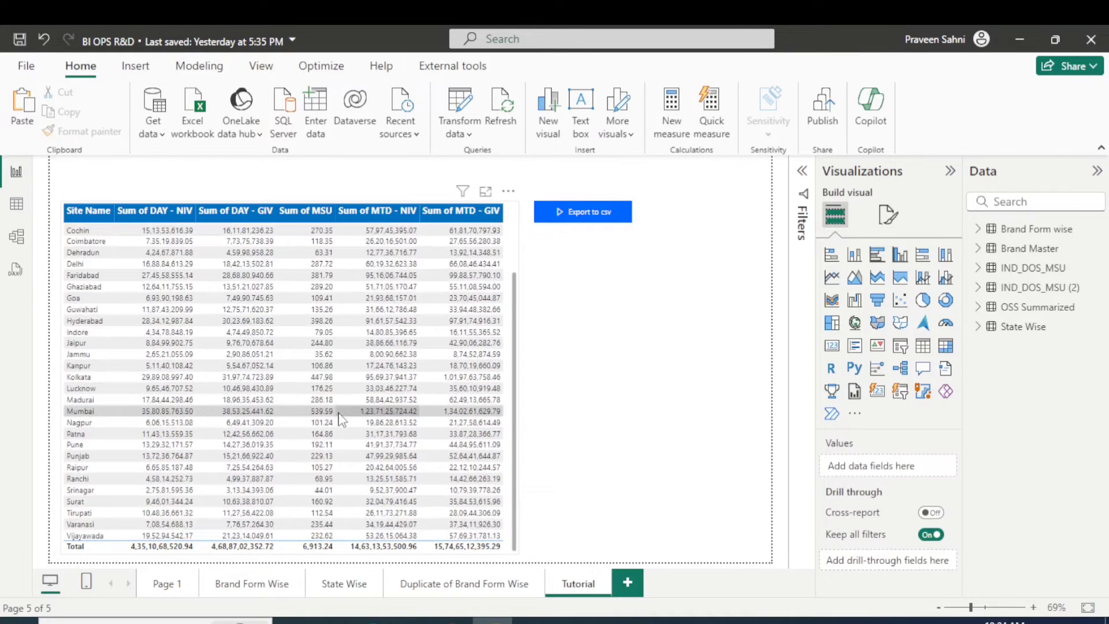
pyautogui.scroll(3, 289, 414)
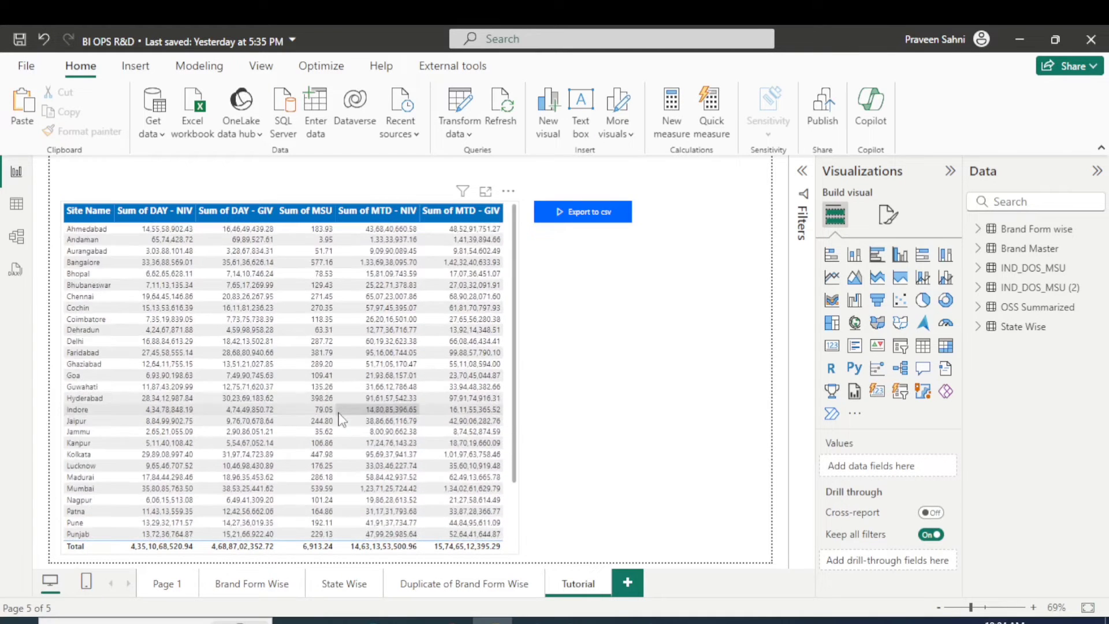
pyautogui.keyDown('ctrl'); pyautogui.click(575, 215); pyautogui.keyUp('ctrl')
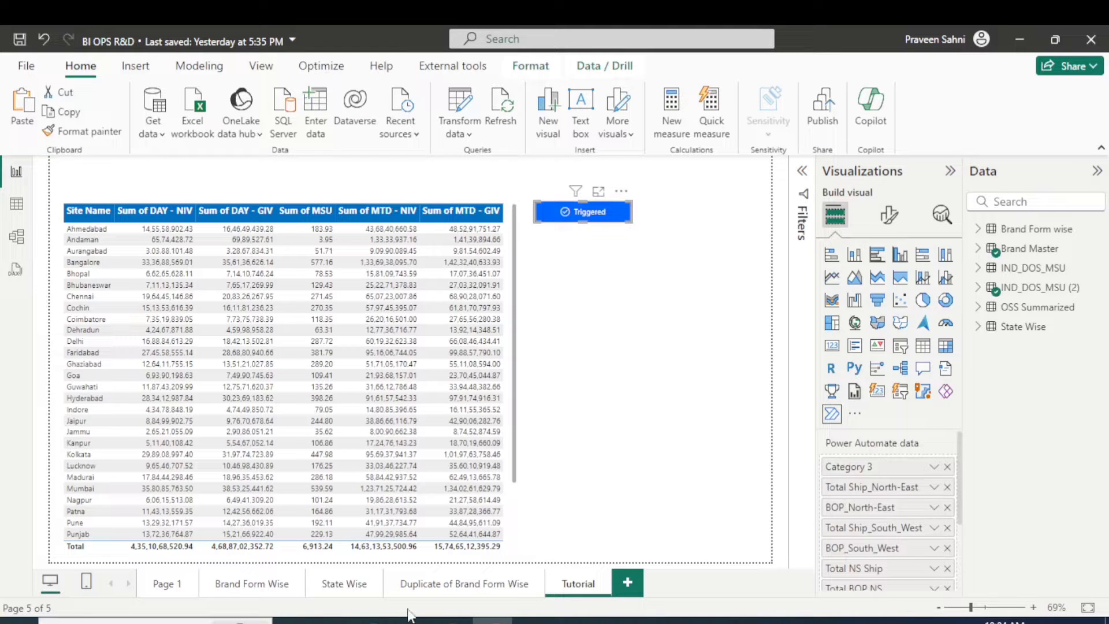
pyautogui.hotkey('alt', 'Tab')
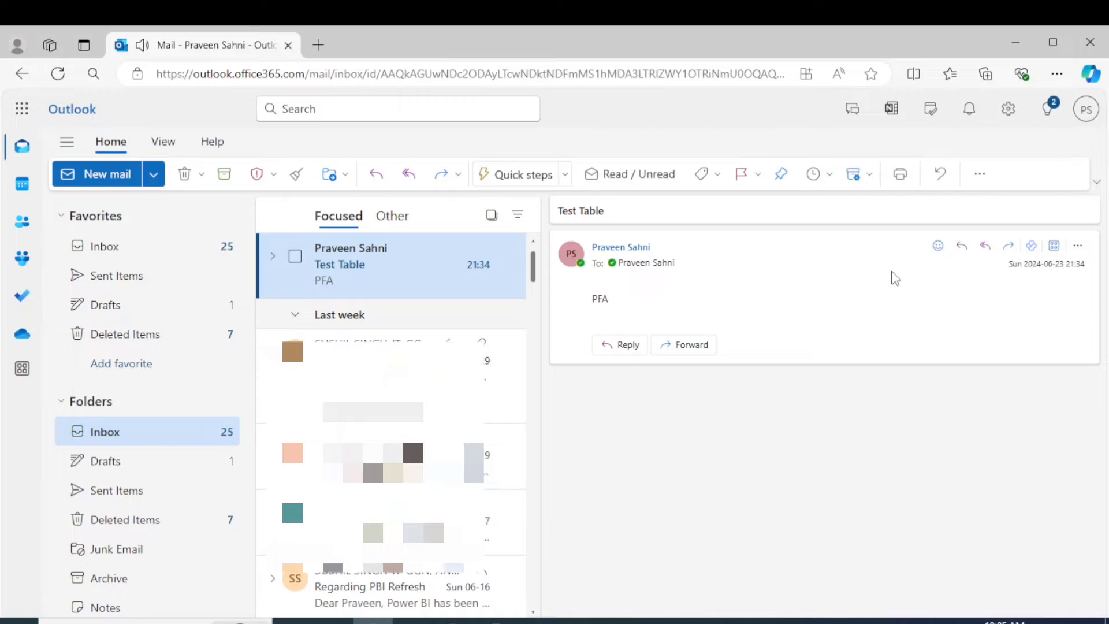
# Step: Minimize the Outlook browser window to return to the Tutorial report page
pyautogui.click(1016, 42)
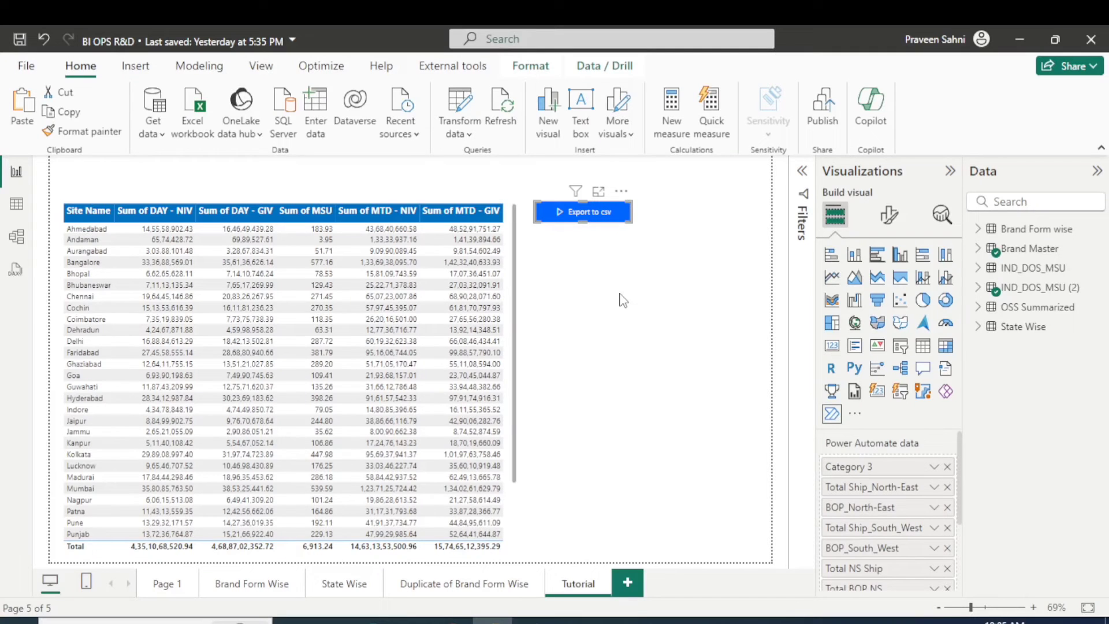
# Step: Remove the Export to csv button visual, then scroll the sales table to check it
pyautogui.click(621, 191)
pyautogui.click(650, 269)
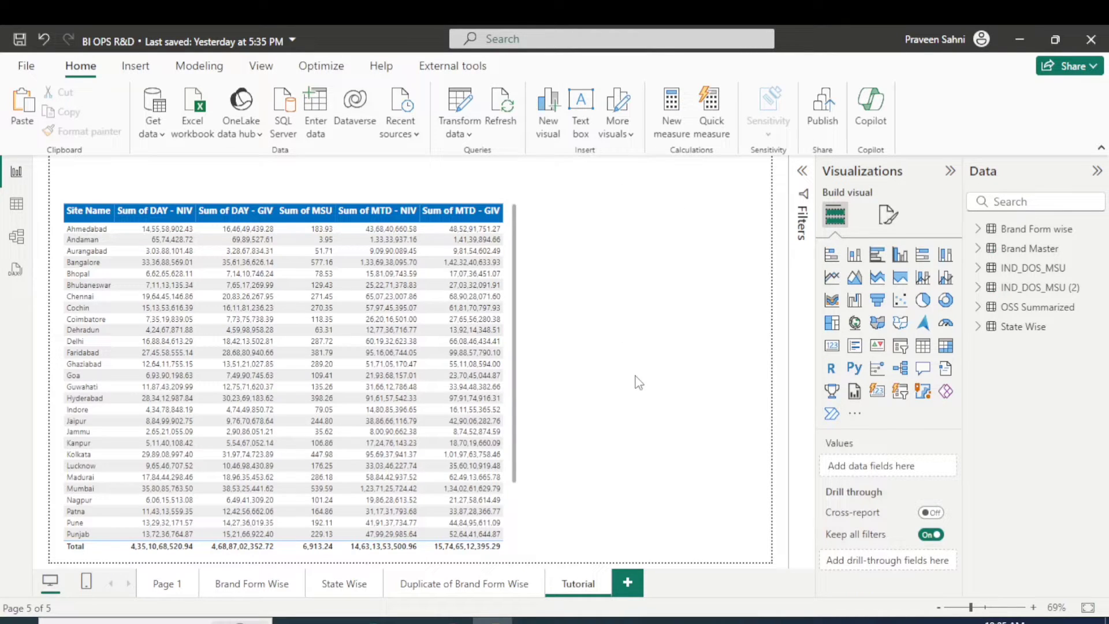
pyautogui.scroll(-2, 401, 424)
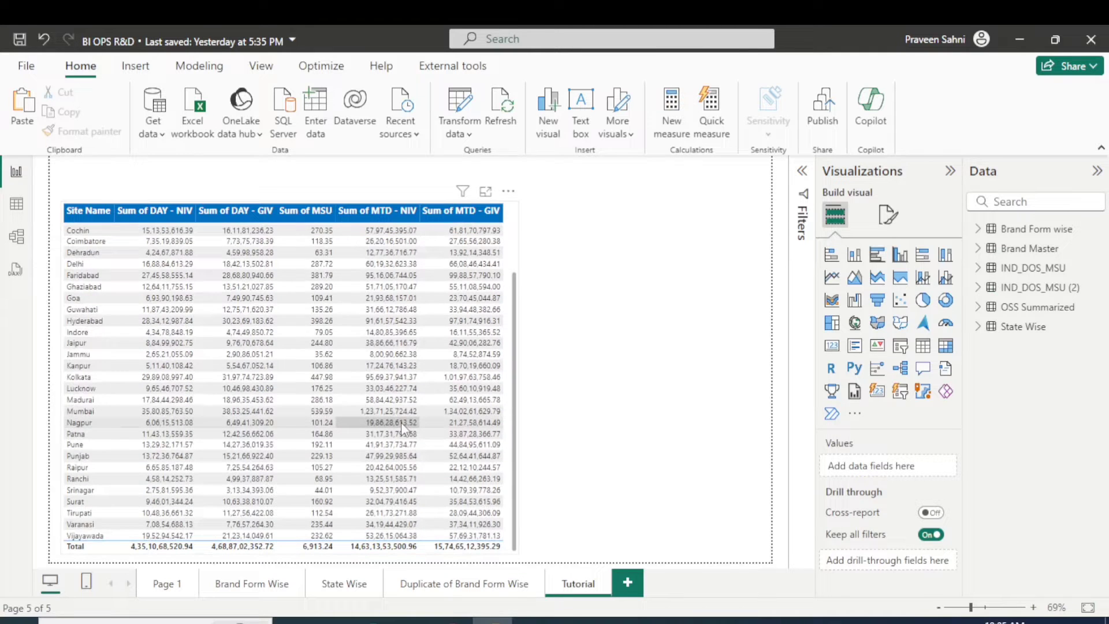
pyautogui.scroll(-1, 291, 432)
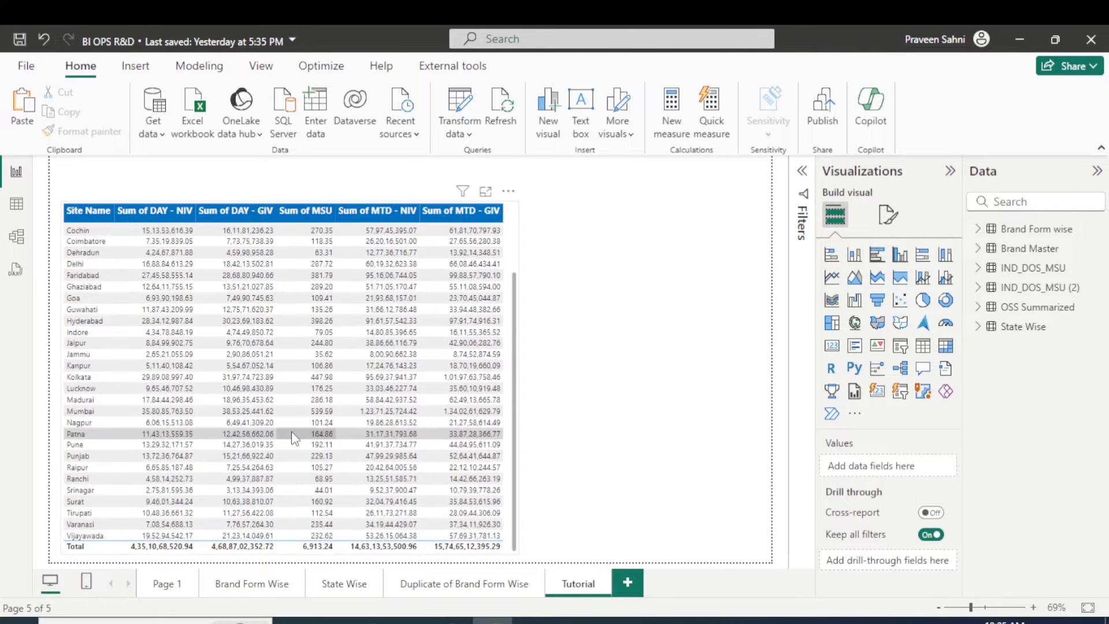
pyautogui.scroll(3, 293, 437)
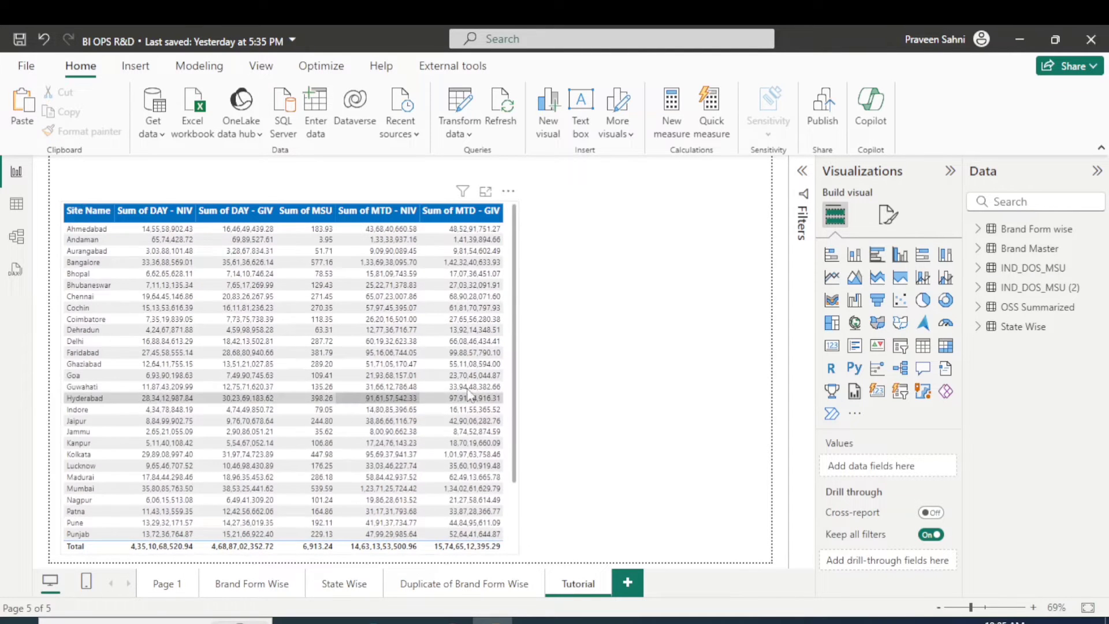
pyautogui.scroll(-3, 375, 354)
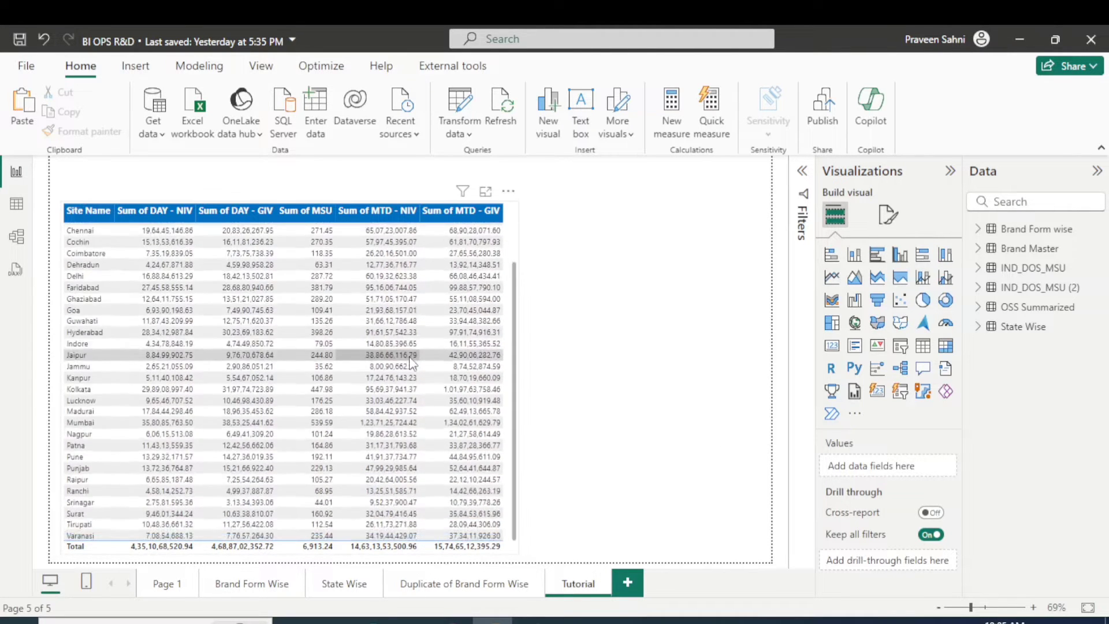
pyautogui.scroll(3, 375, 353)
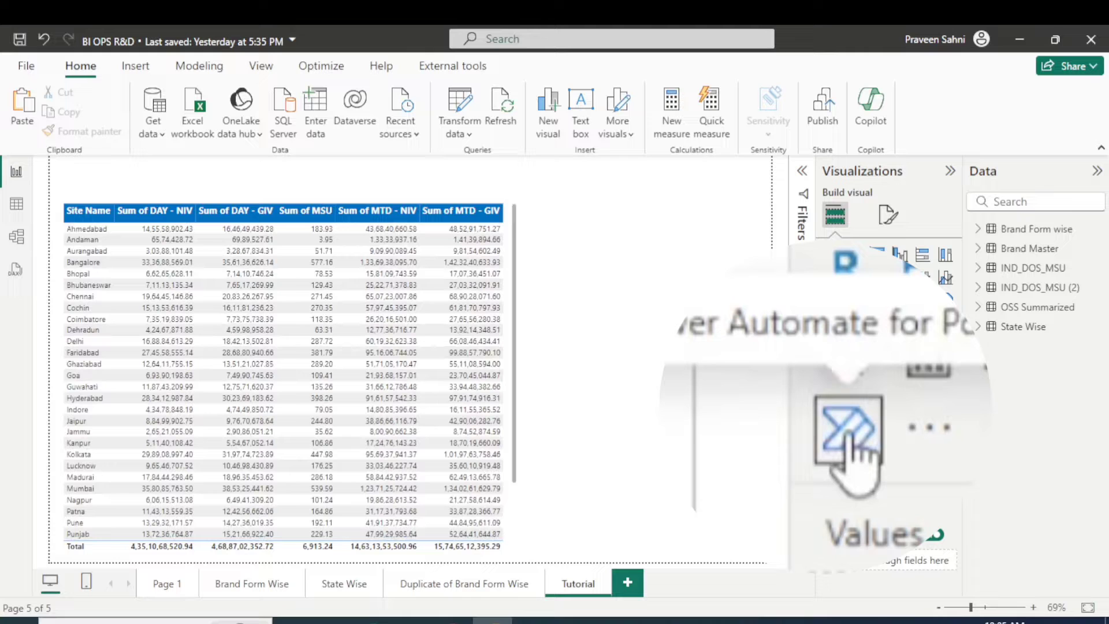
# Step: Add a Power Automate visual beside the table and resize it shorter and wider
pyautogui.click(831, 413)
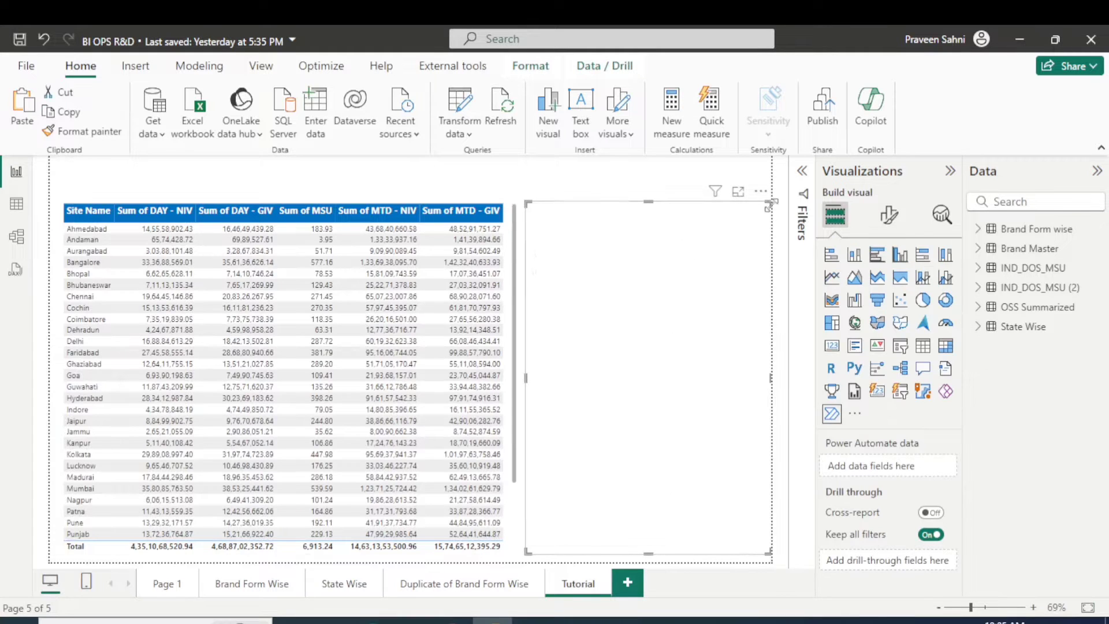
pyautogui.moveTo(768, 203); pyautogui.dragTo(705, 202)
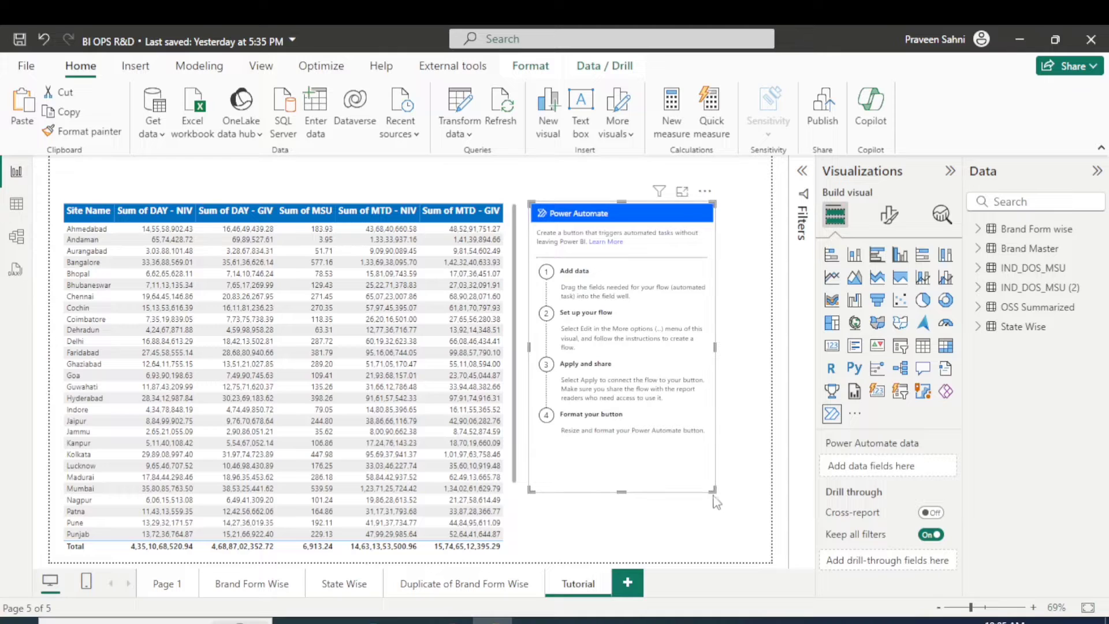
pyautogui.moveTo(710, 487); pyautogui.dragTo(733, 362)
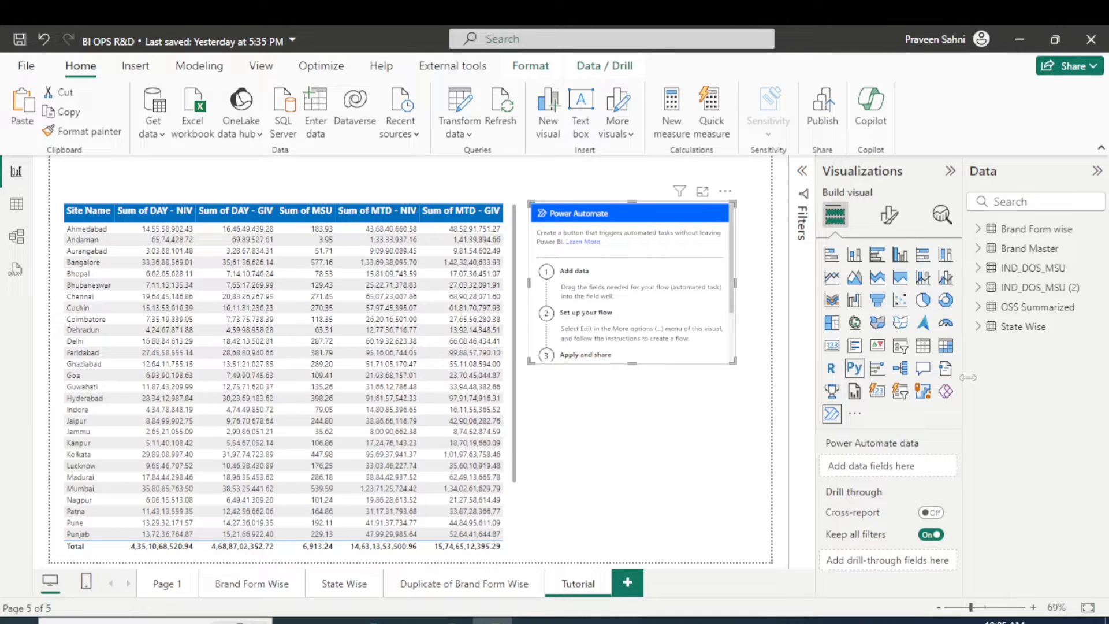
# Step: Feed the visual Site Name, DAY - GIV, DAY - NIV, MSU and MTD - GIV from State Wise
pyautogui.click(978, 327)
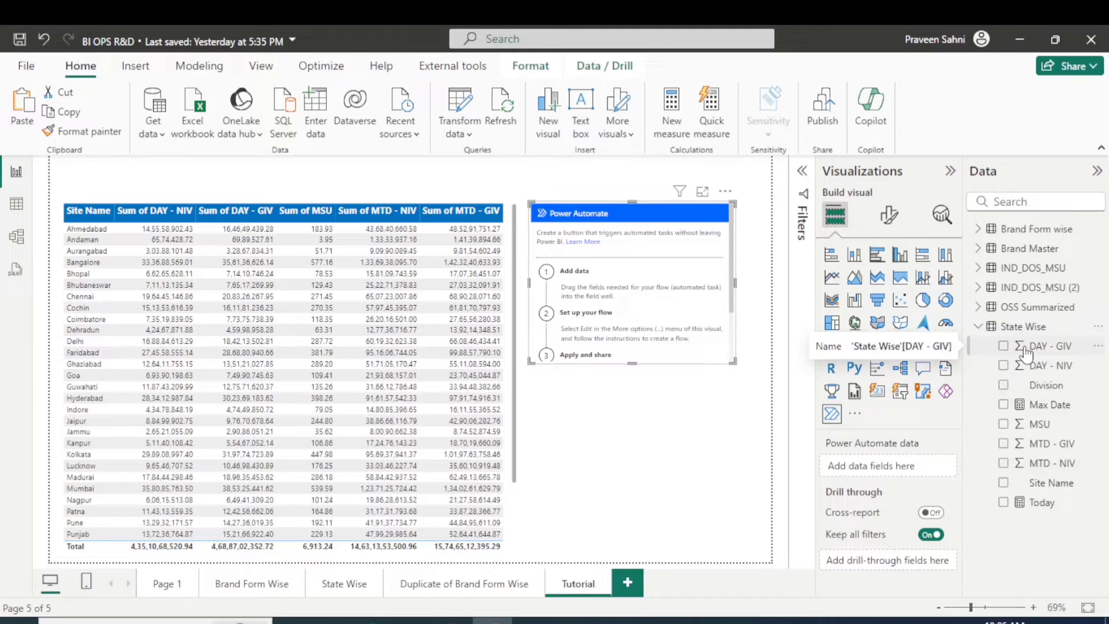
pyautogui.click(1003, 484)
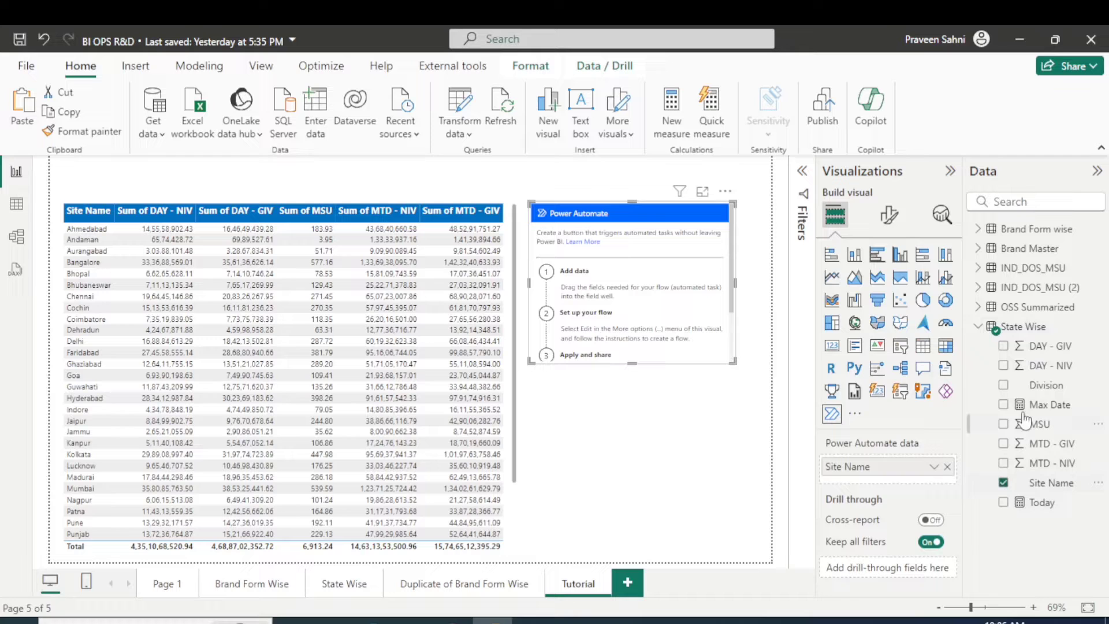
pyautogui.click(1003, 346)
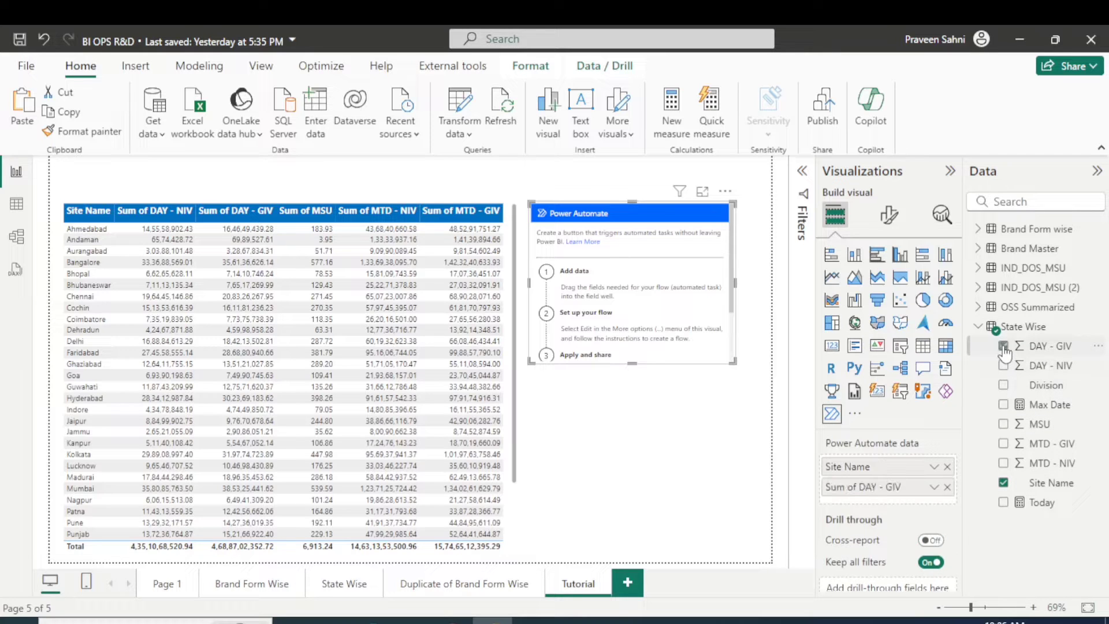
pyautogui.click(1003, 366)
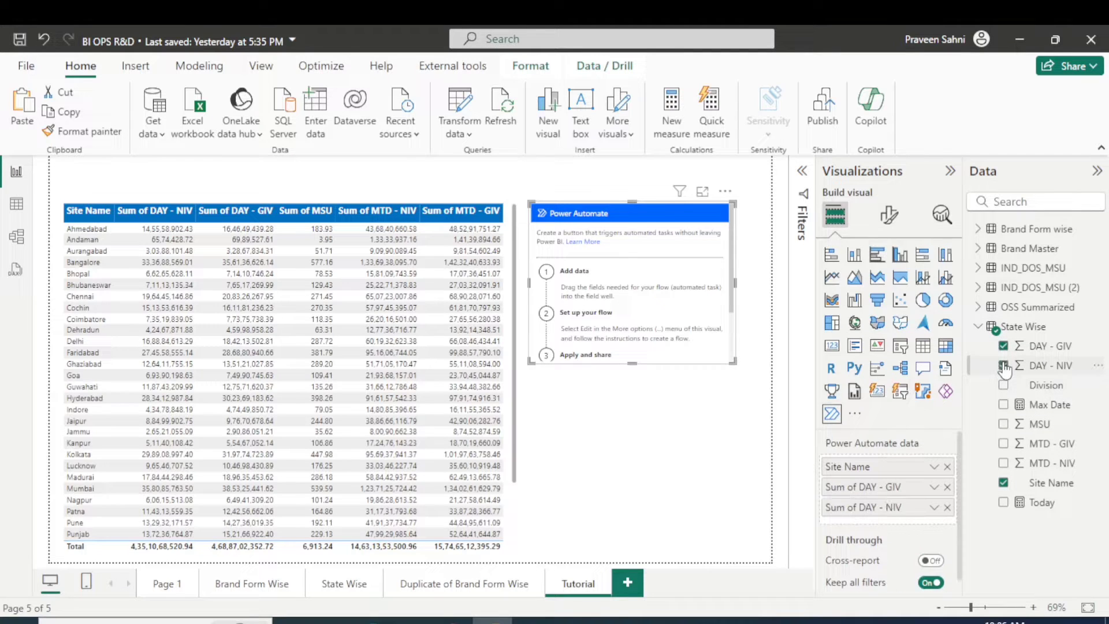
pyautogui.click(1004, 424)
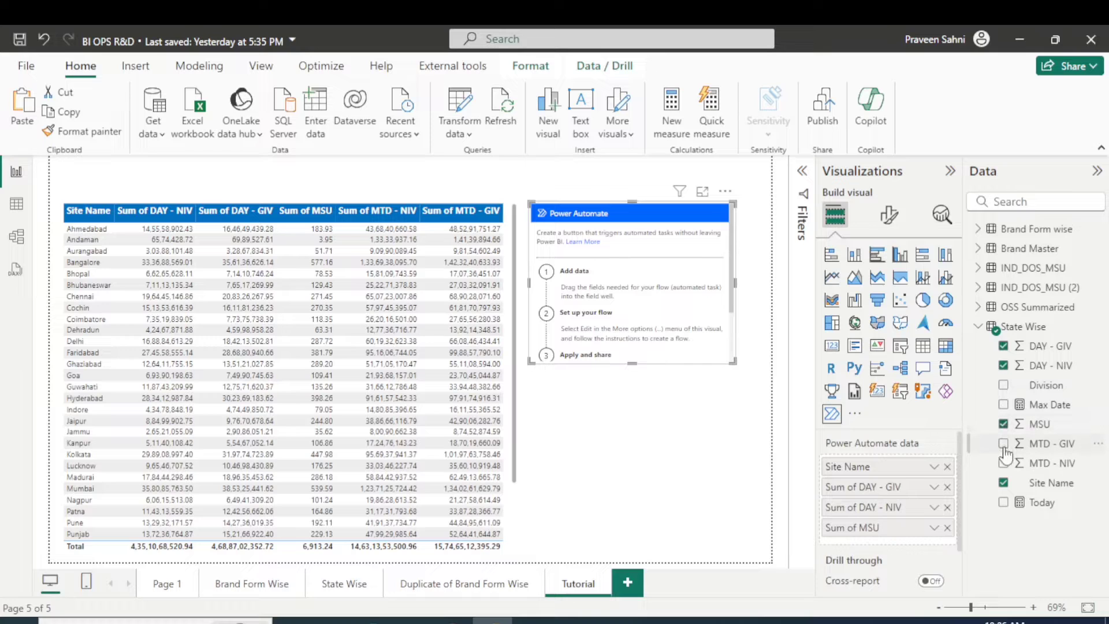
pyautogui.click(1003, 443)
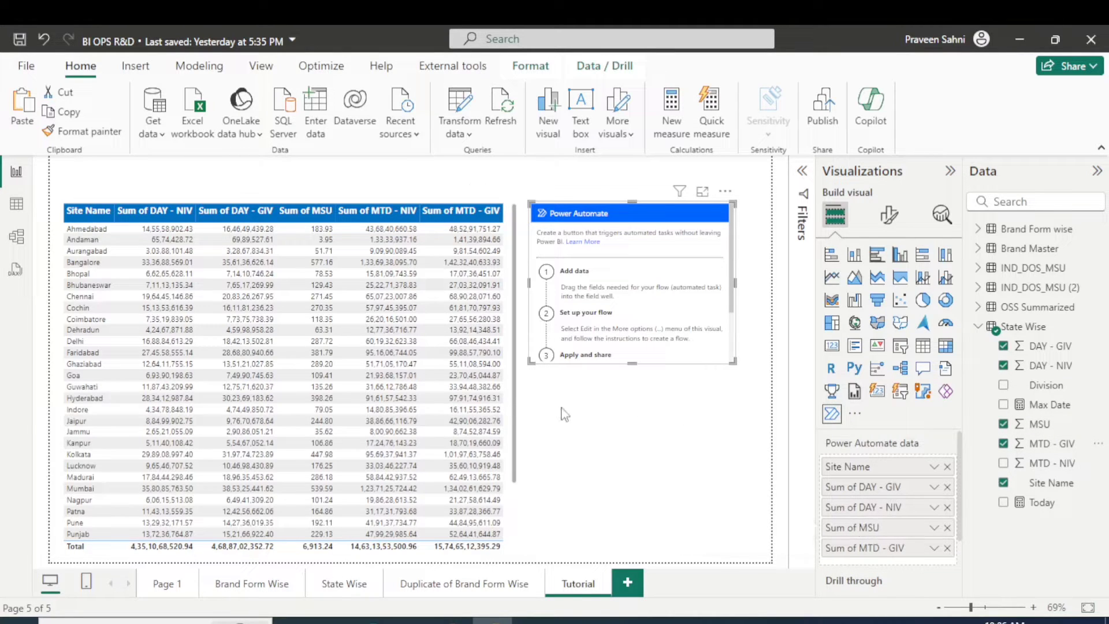
pyautogui.click(516, 397)
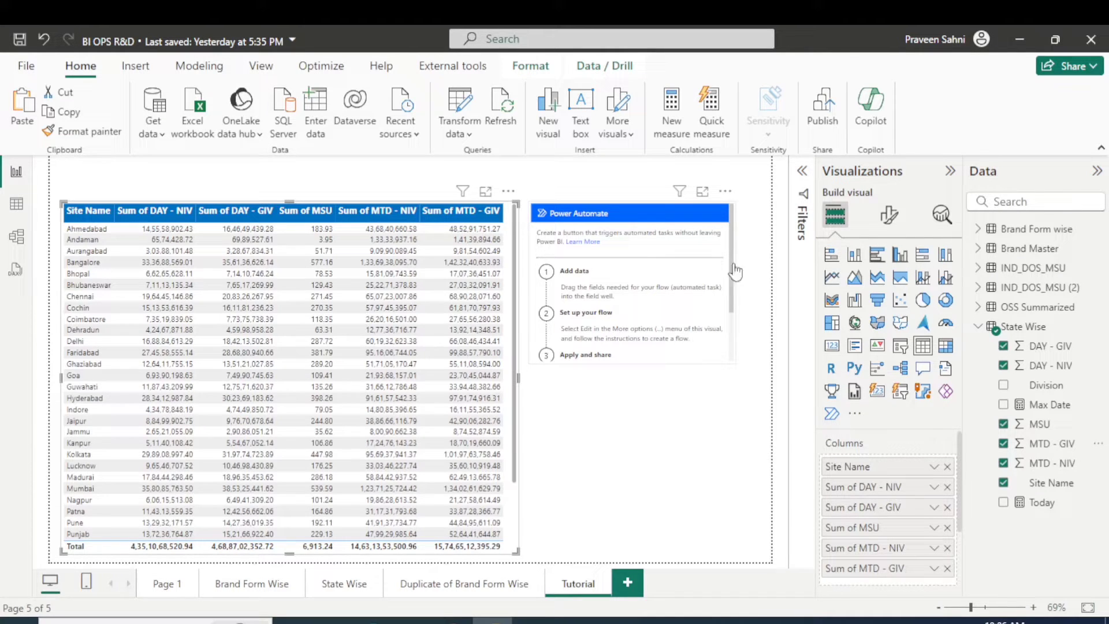
pyautogui.click(685, 264)
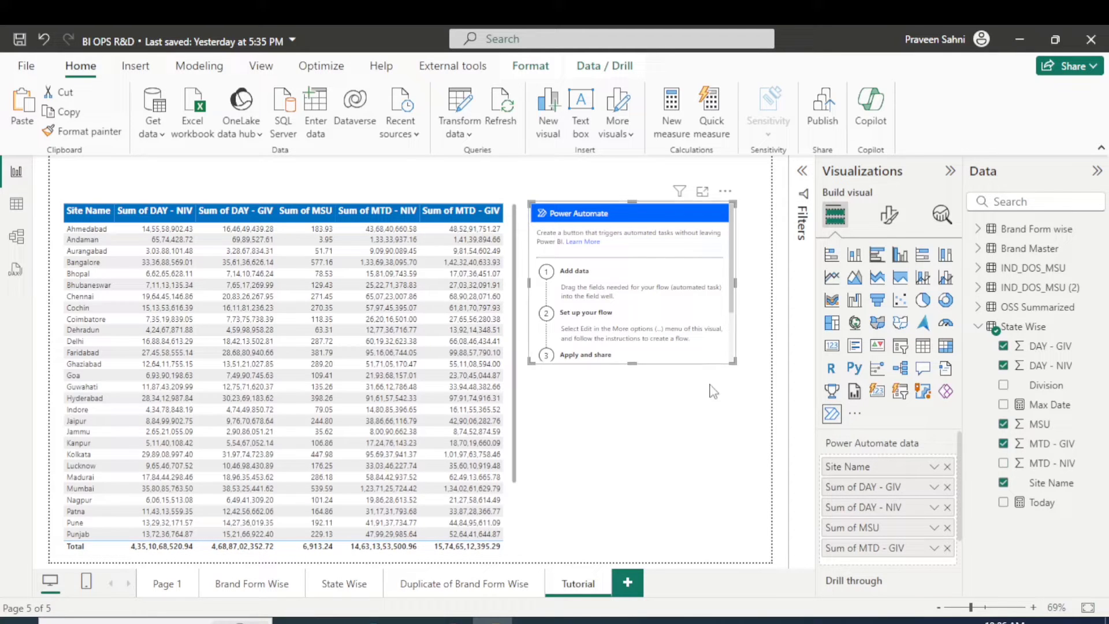
pyautogui.scroll(-2, 850, 523)
pyautogui.scroll(2, 849, 522)
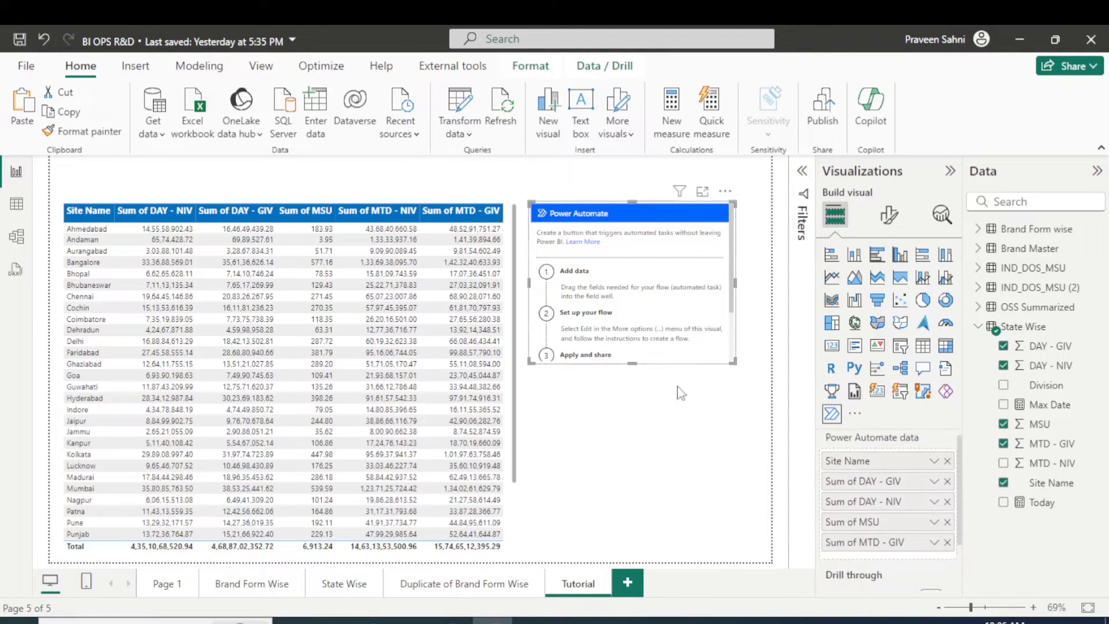
# Step: Remove the newly added Power Automate visual and check the table's columns
pyautogui.click(725, 192)
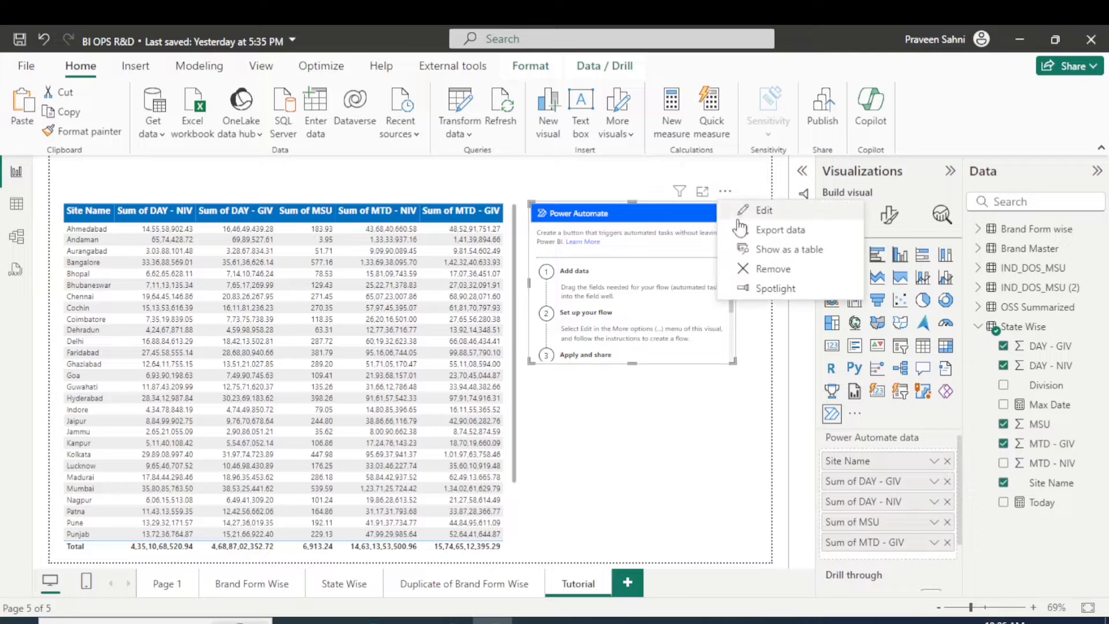
pyautogui.click(754, 272)
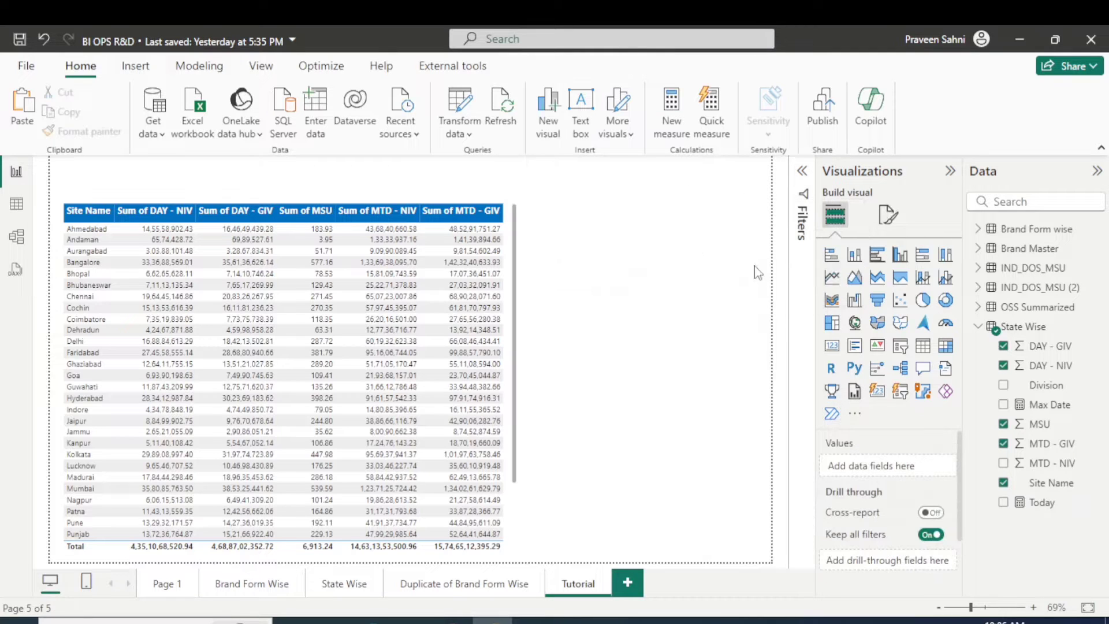
pyautogui.click(515, 328)
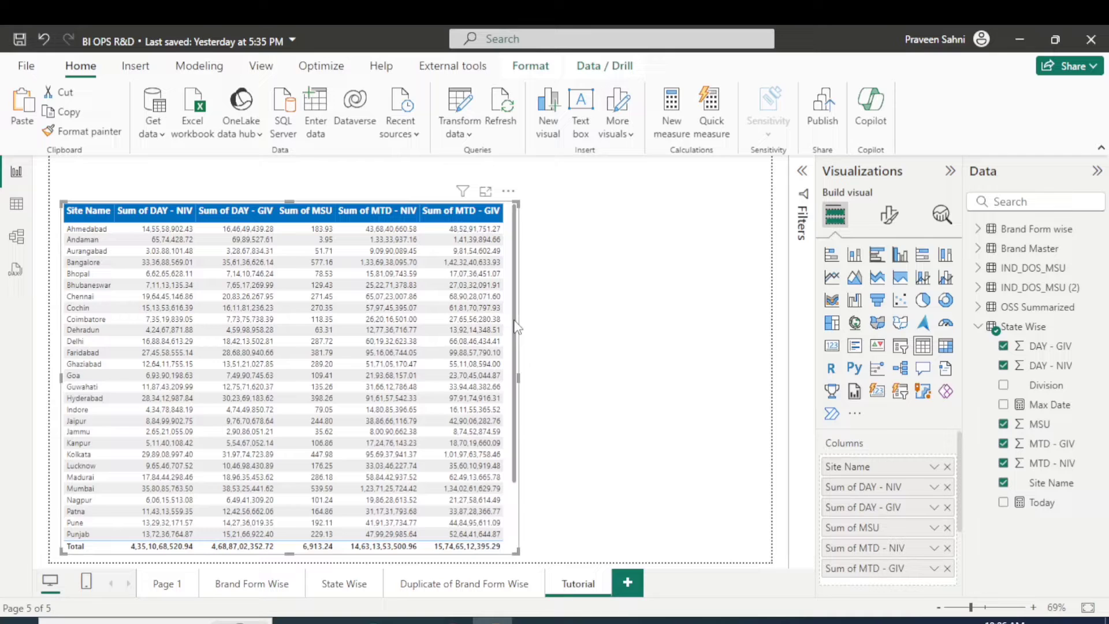
pyautogui.click(619, 333)
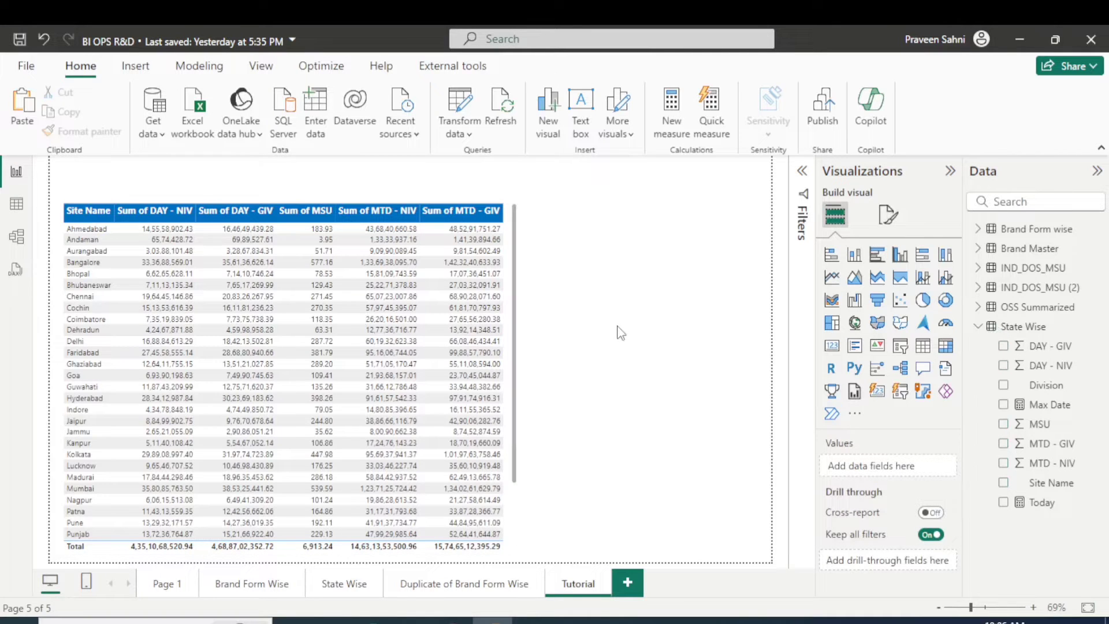
# Step: Copy the table visual, convert the copy to Power Automate, and move it right of the table
pyautogui.hotkey('ctrl', 'z')
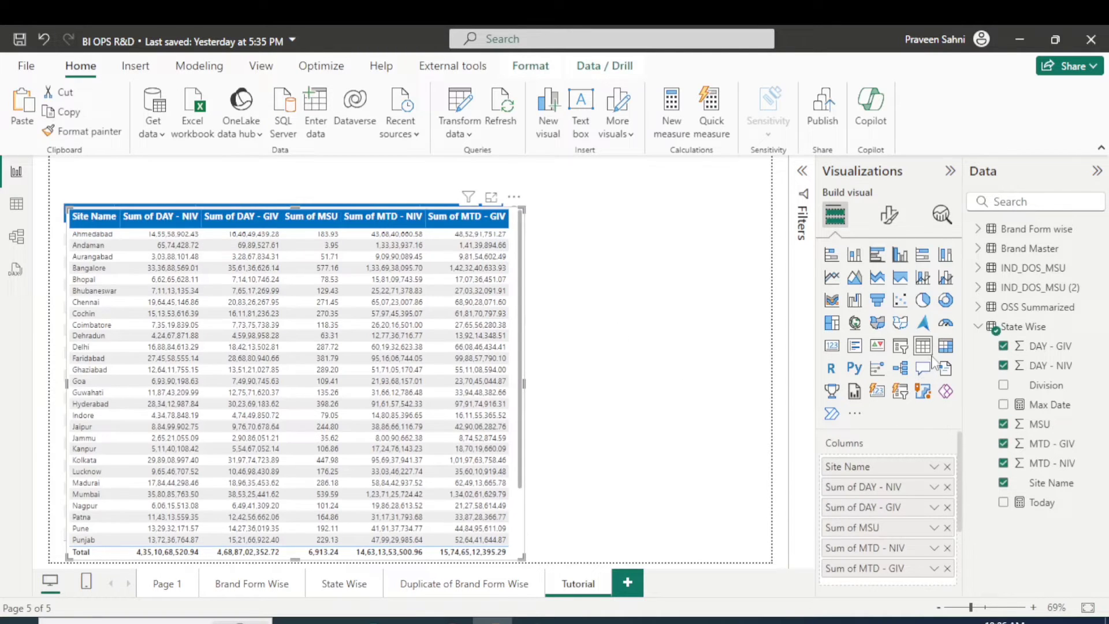
pyautogui.click(831, 414)
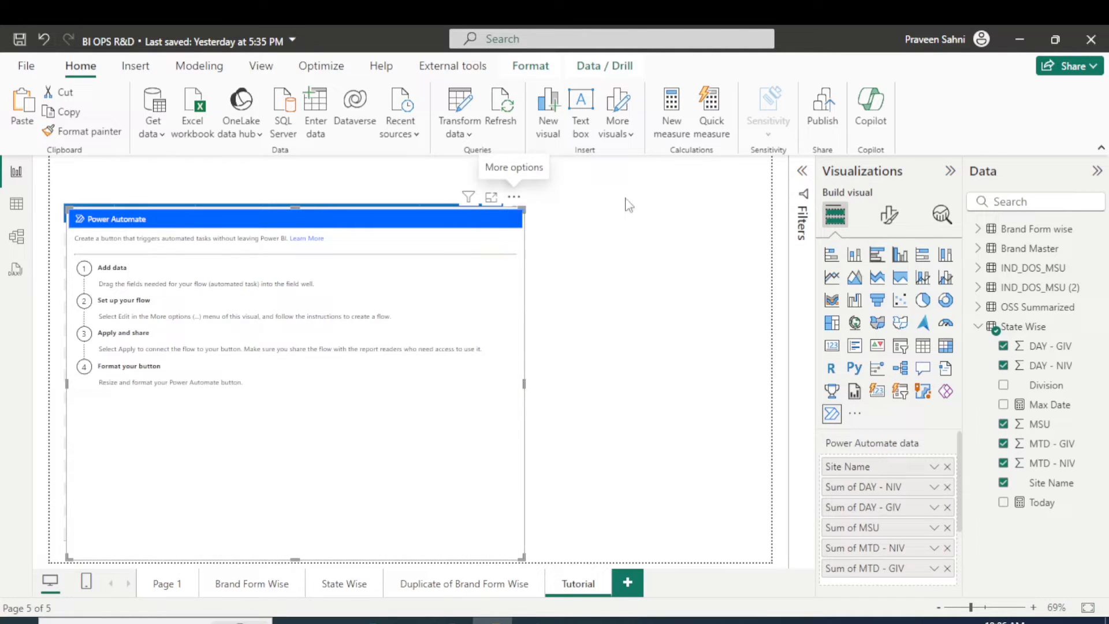
pyautogui.moveTo(514, 208); pyautogui.dragTo(751, 200)
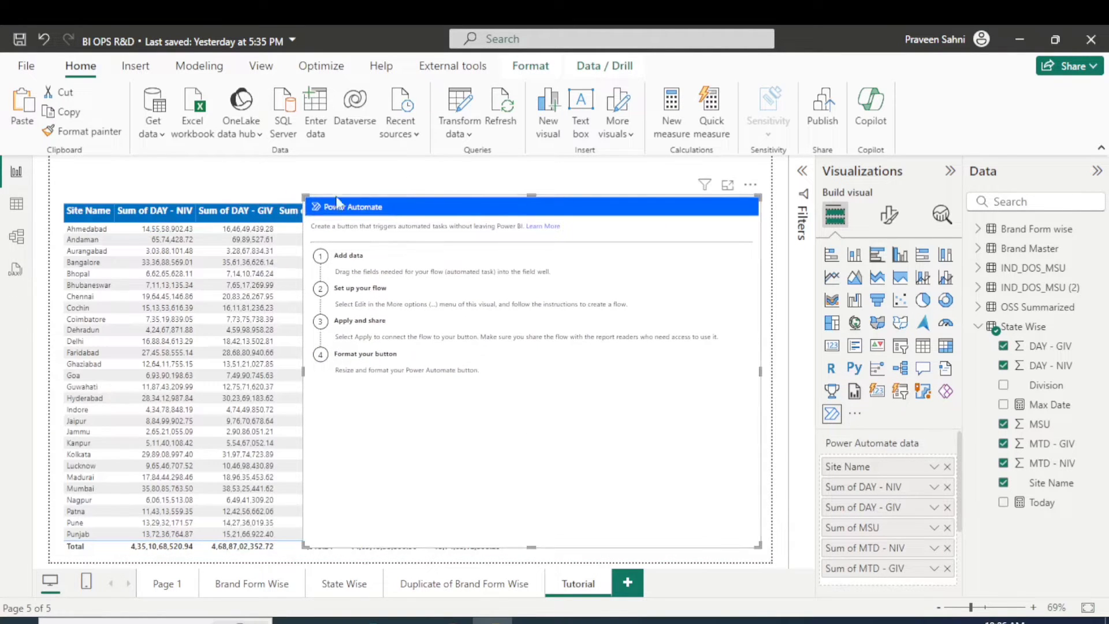
pyautogui.moveTo(490, 243); pyautogui.dragTo(538, 230)
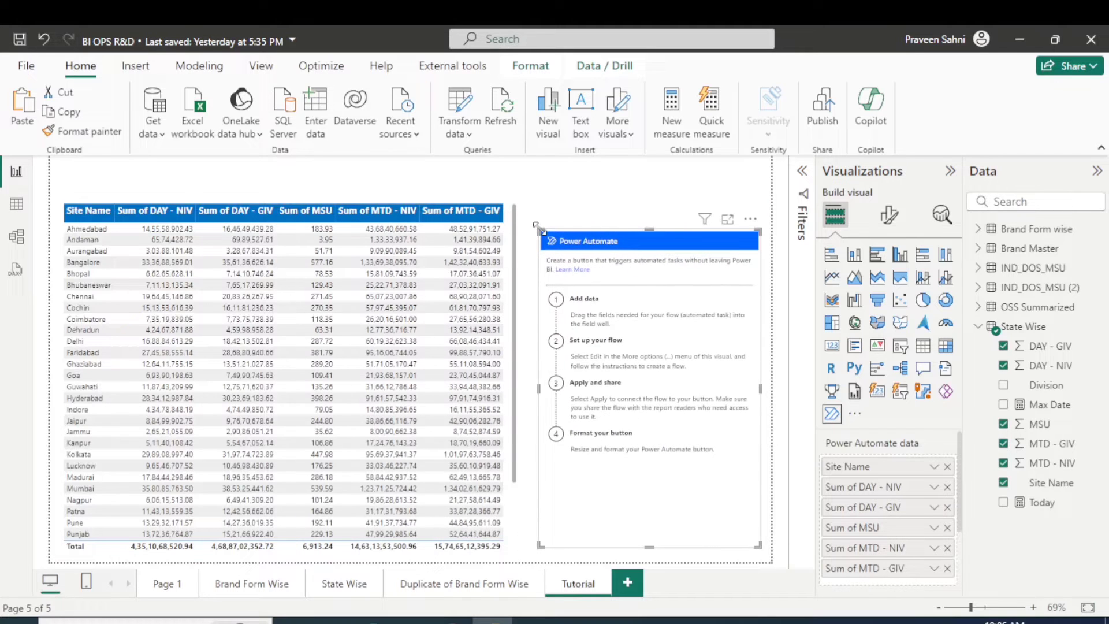
pyautogui.scroll(-2, 872, 508)
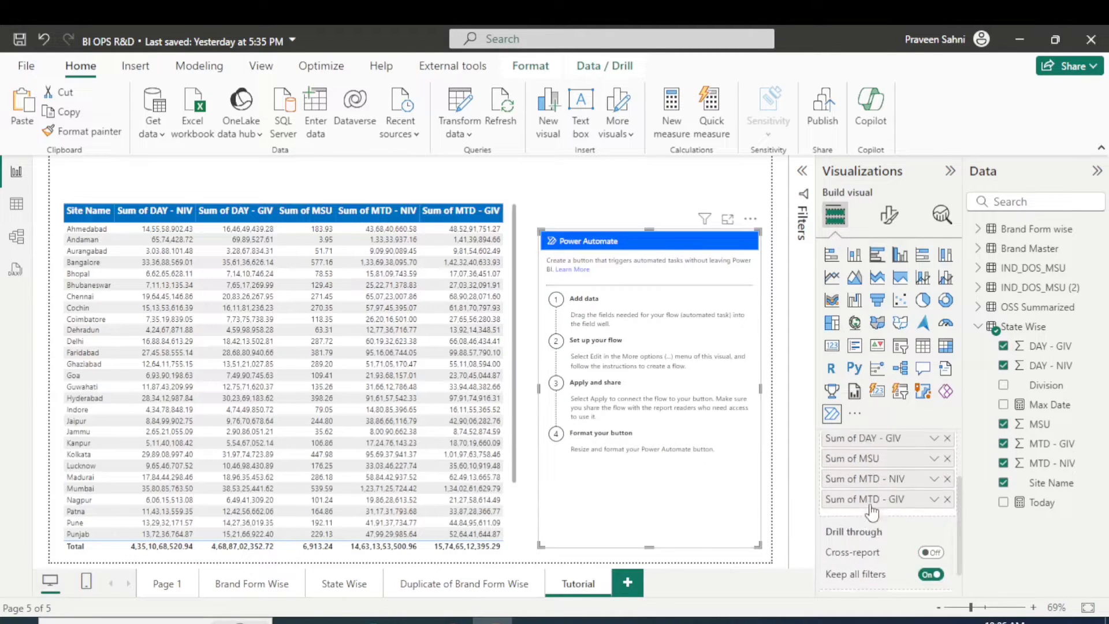
pyautogui.scroll(3, 872, 508)
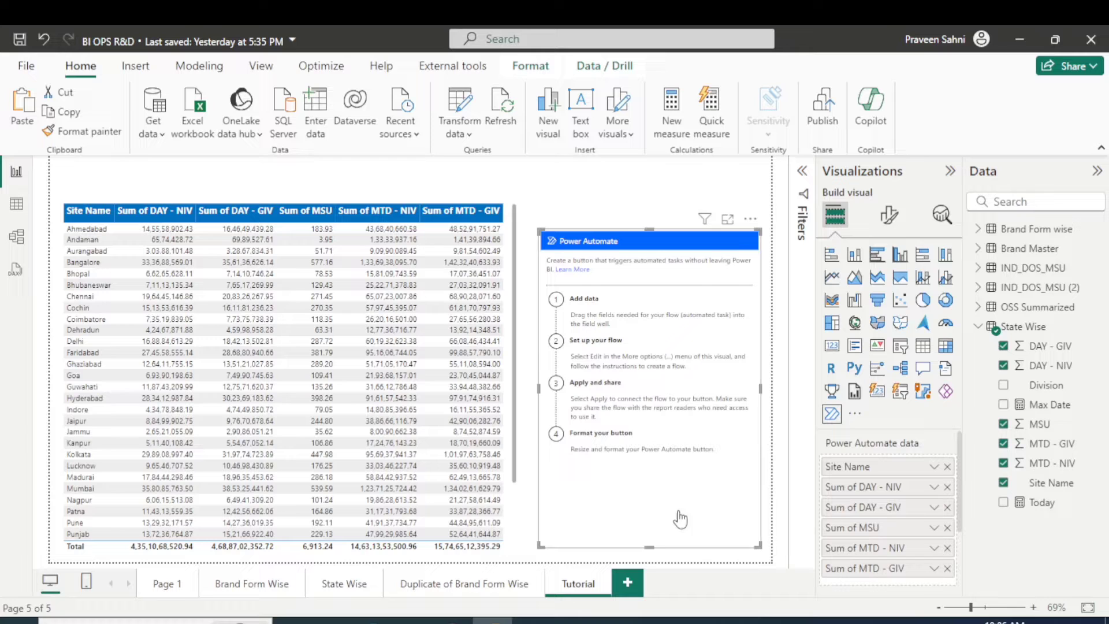
# Step: Shorten the Power Automate visual slightly and open it in Edit mode to list flows
pyautogui.moveTo(647, 543); pyautogui.dragTo(651, 477)
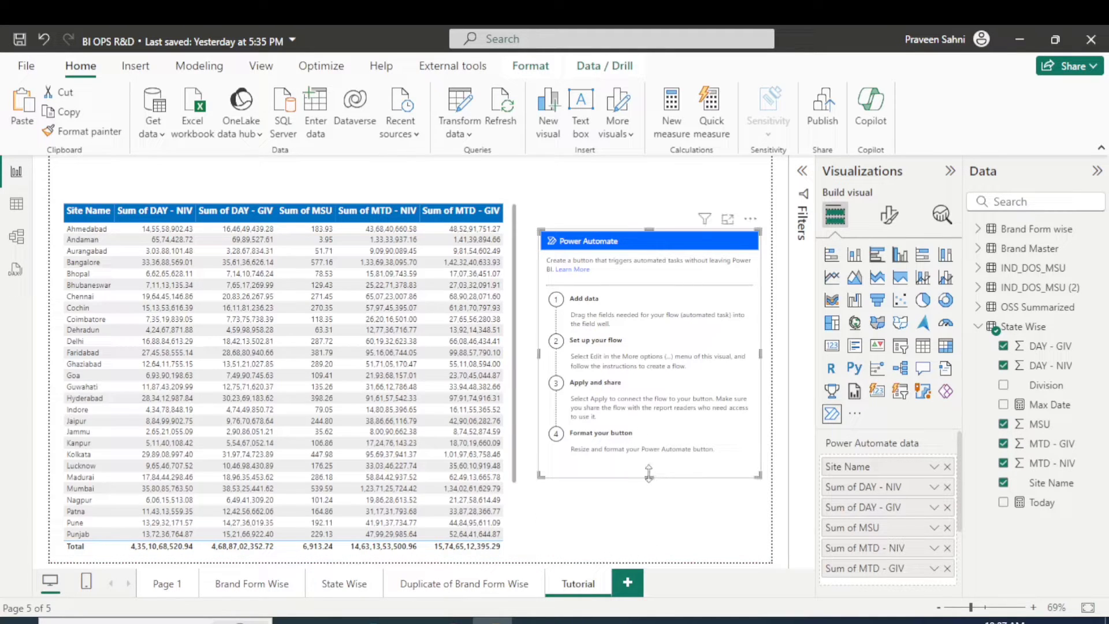
pyautogui.click(750, 219)
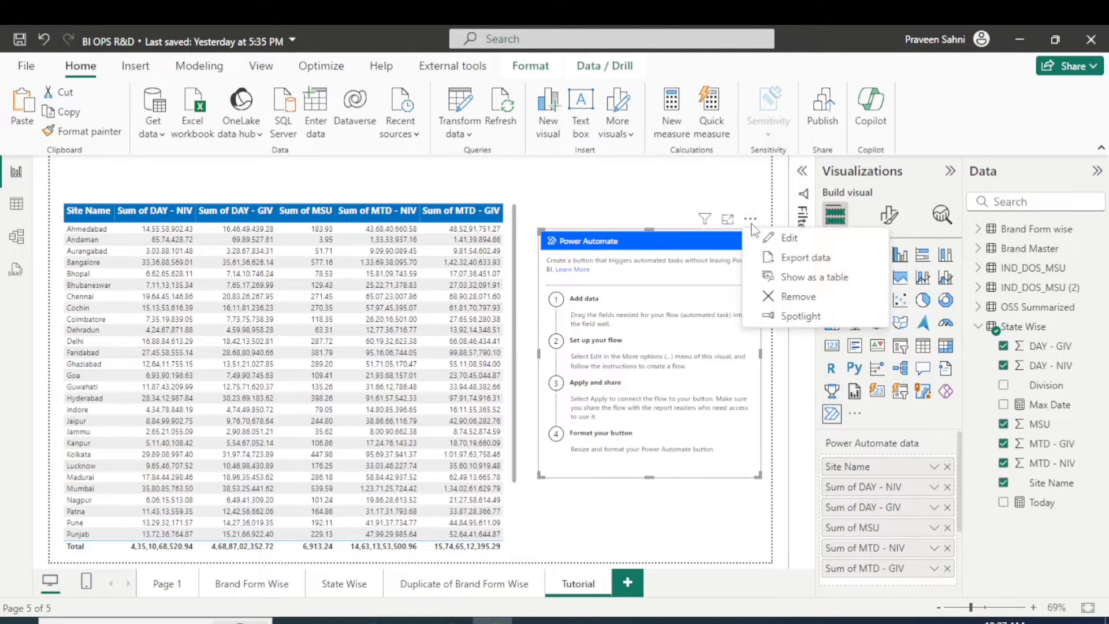
pyautogui.click(779, 249)
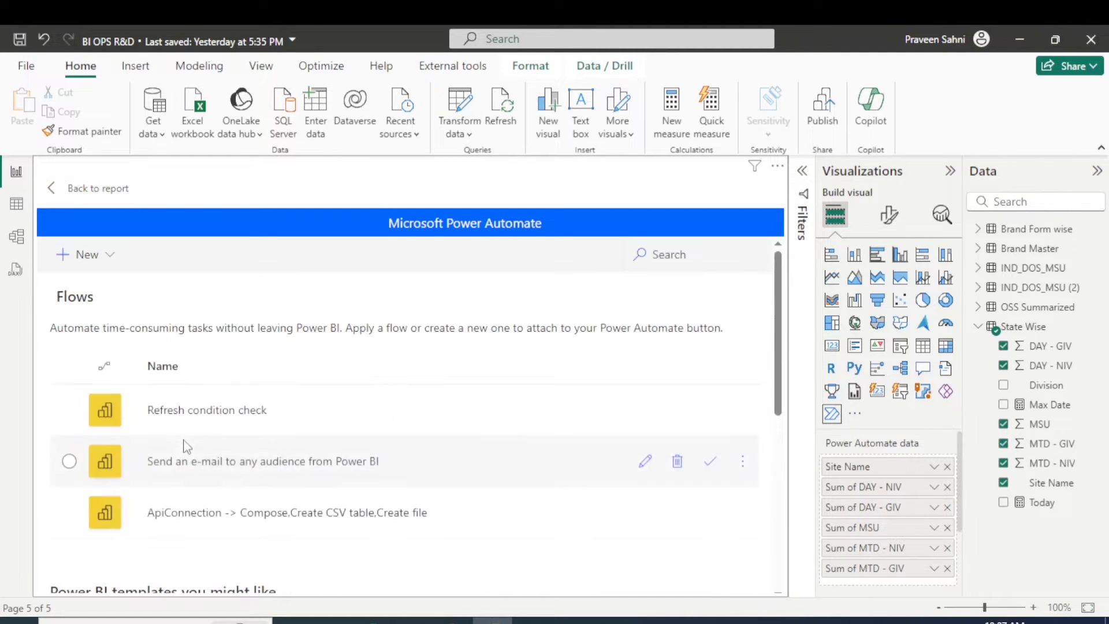
# Step: Create an Untitled Instant cloud flow starting with the Power BI button clicked trigger
pyautogui.scroll(-2, 260, 491)
pyautogui.scroll(2, 258, 490)
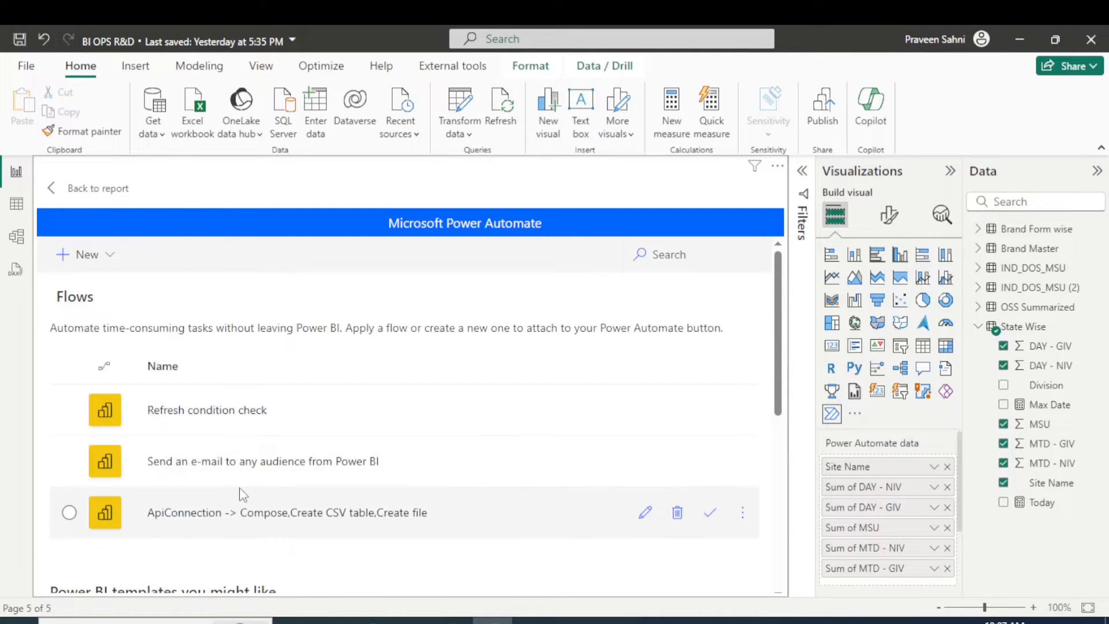
pyautogui.click(94, 260)
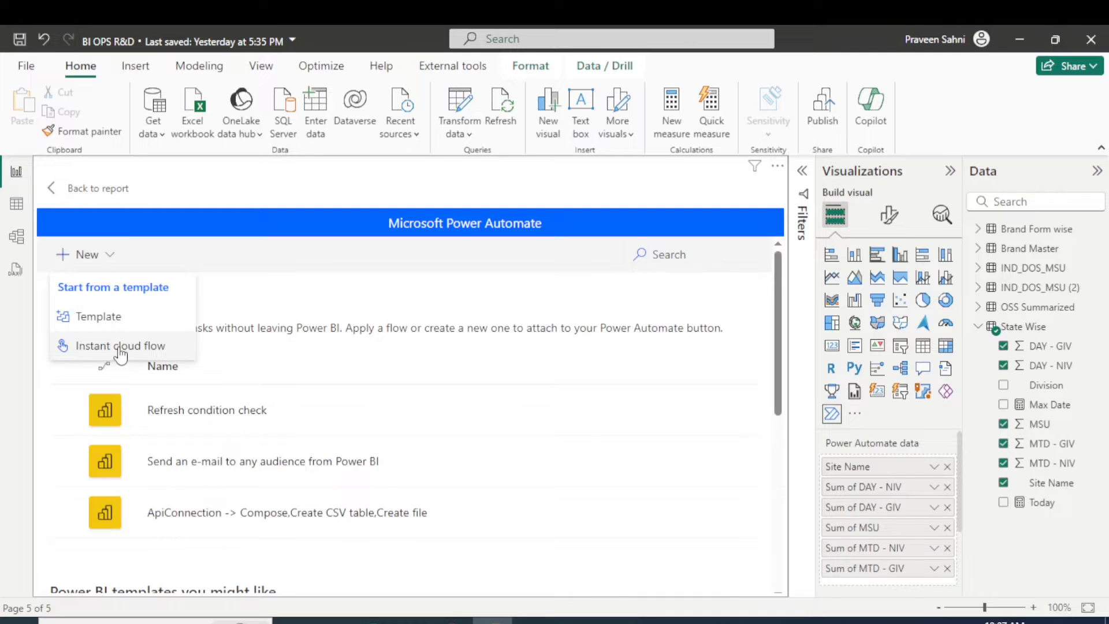
pyautogui.click(124, 348)
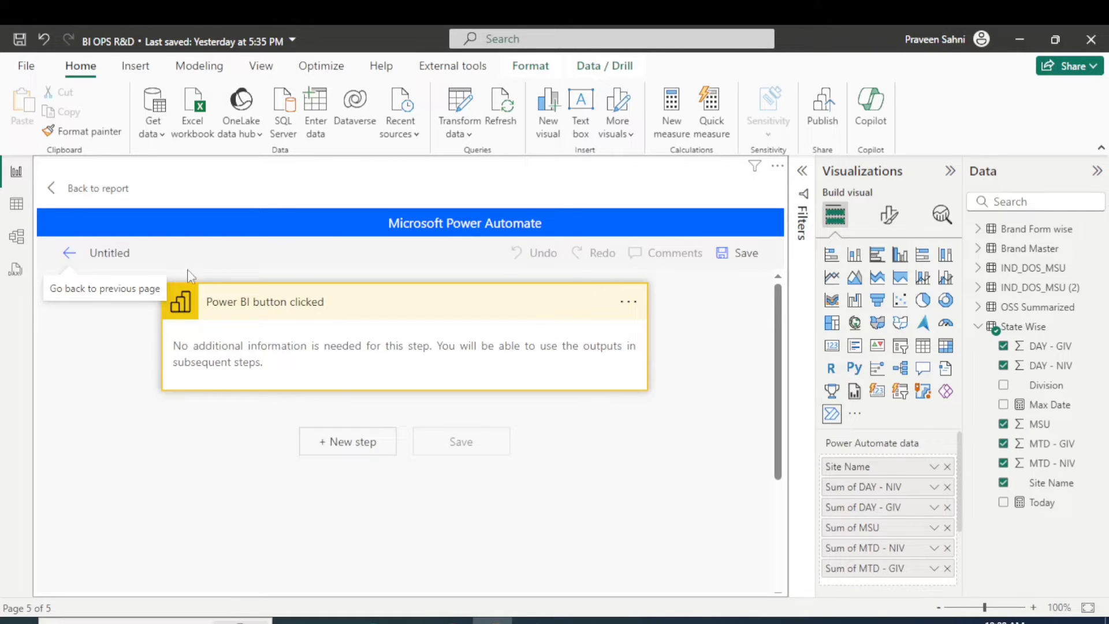
# Step: Rename the Untitled flow to 'Export to csv'
pyautogui.click(137, 259)
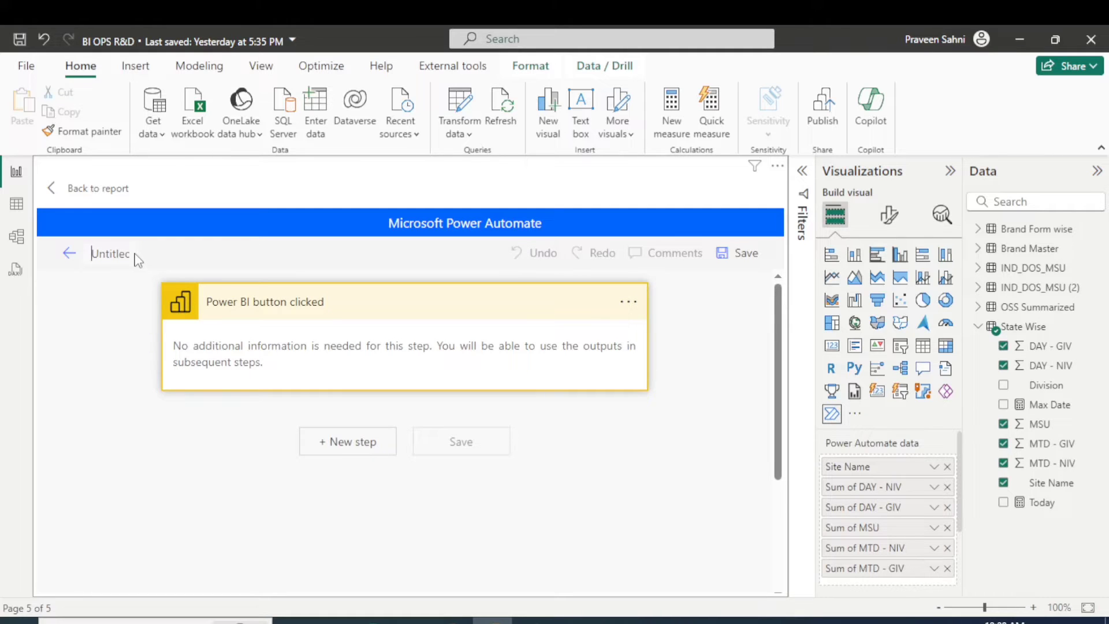
pyautogui.hotkey('ctrl', 'a')
pyautogui.write('Export to')
pyautogui.click(358, 409)
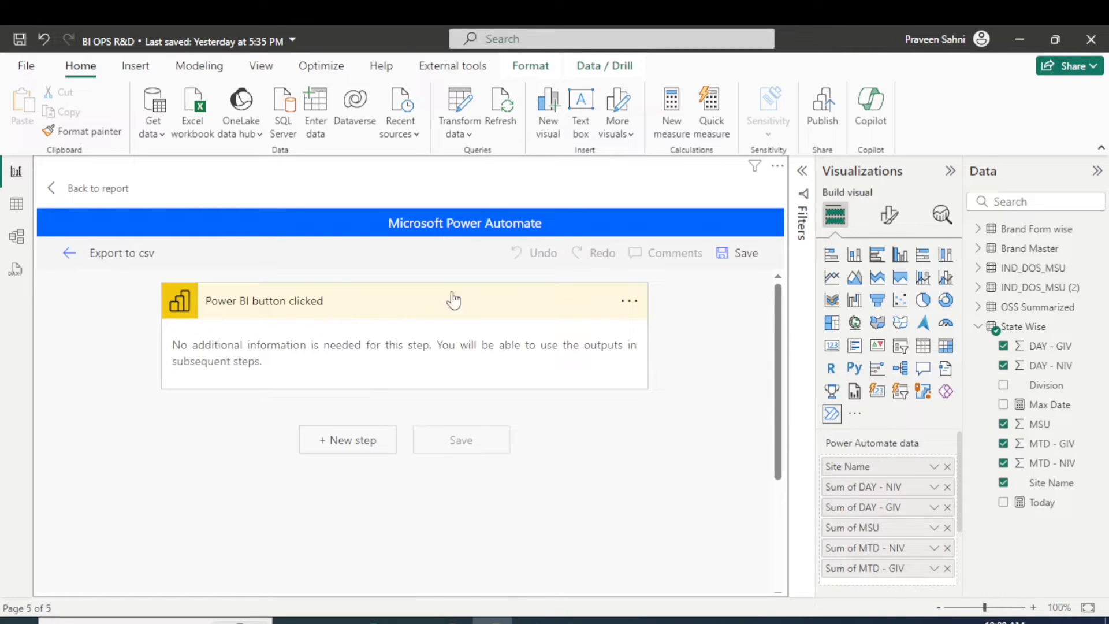
# Step: Add a Create CSV table step after the trigger by searching 'create csv'
pyautogui.click(347, 445)
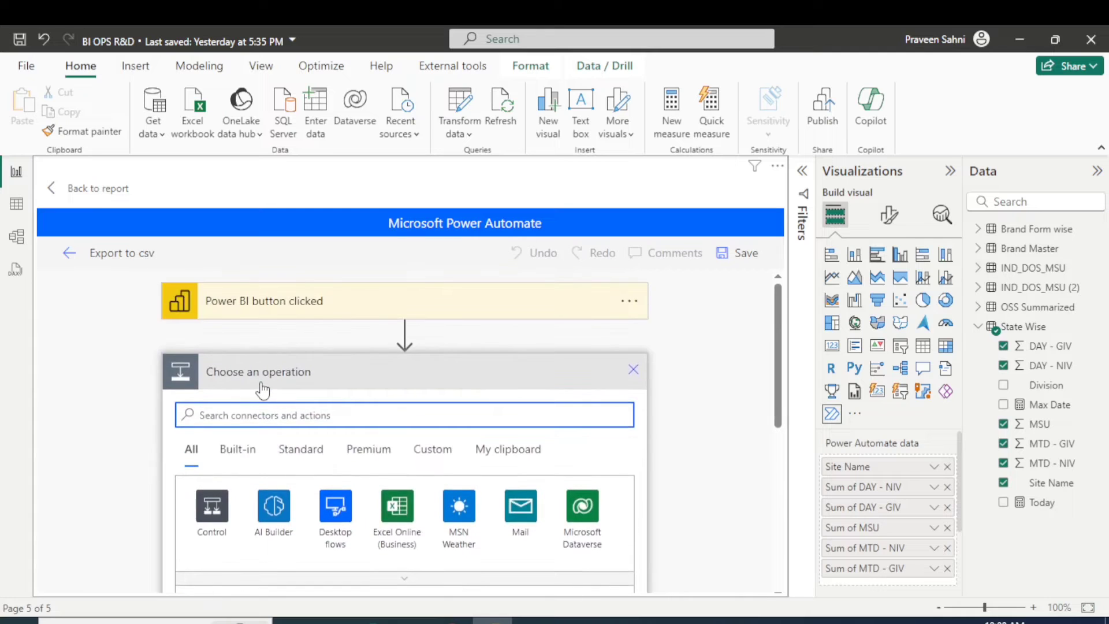
pyautogui.scroll(-4, 344, 395)
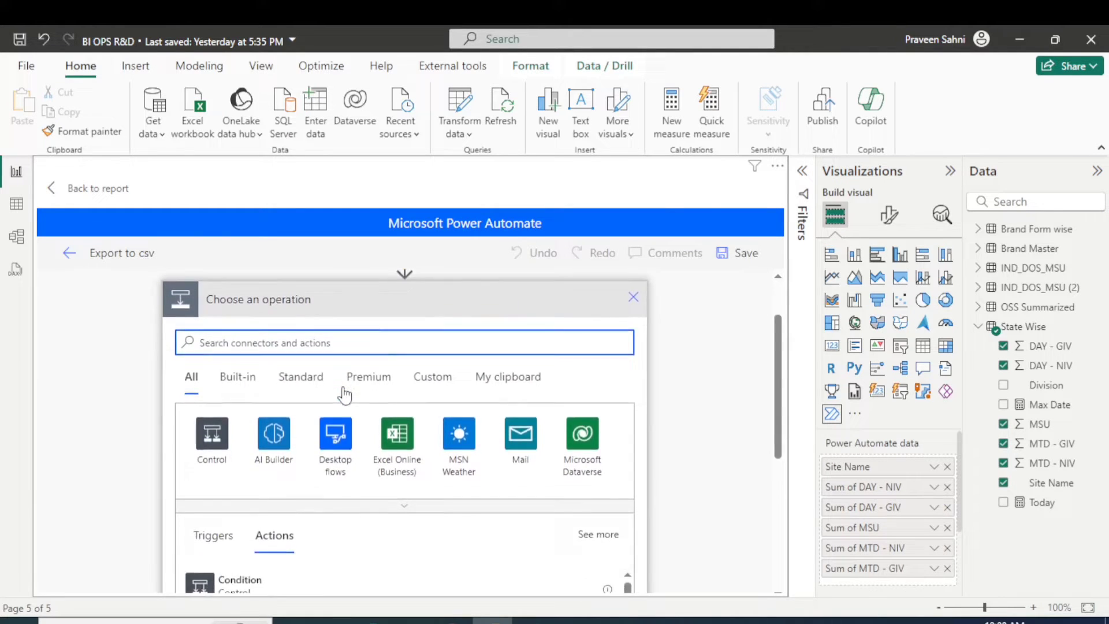
pyautogui.scroll(-2, 343, 393)
pyautogui.scroll(6, 342, 390)
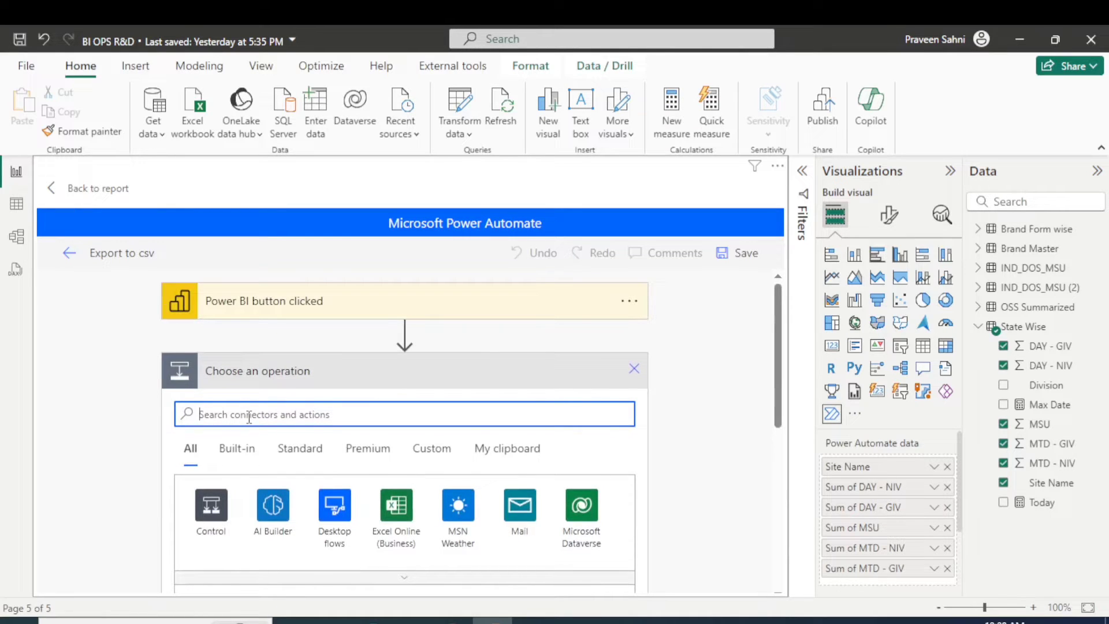
pyautogui.write('create')
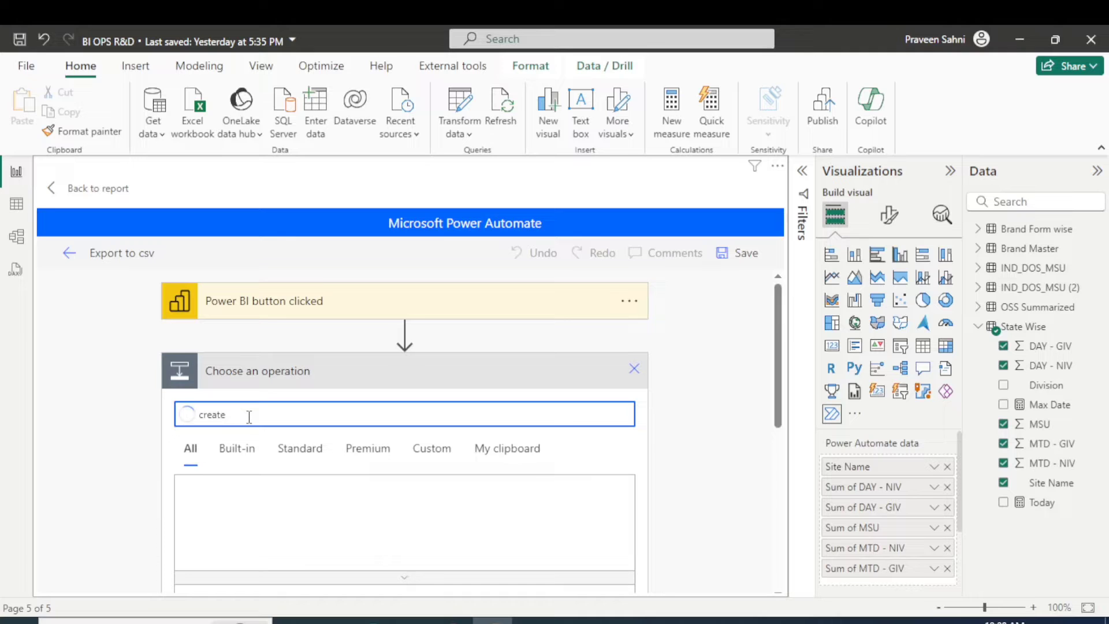
pyautogui.write(' csv')
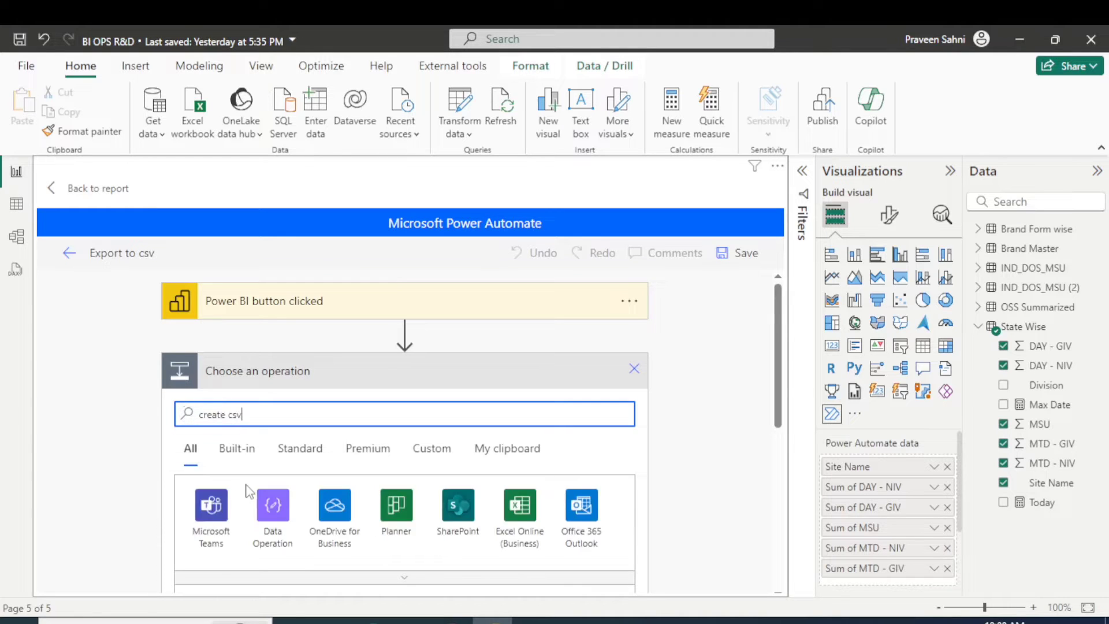
pyautogui.scroll(-2, 249, 491)
pyautogui.scroll(-3, 249, 491)
pyautogui.scroll(-1, 260, 497)
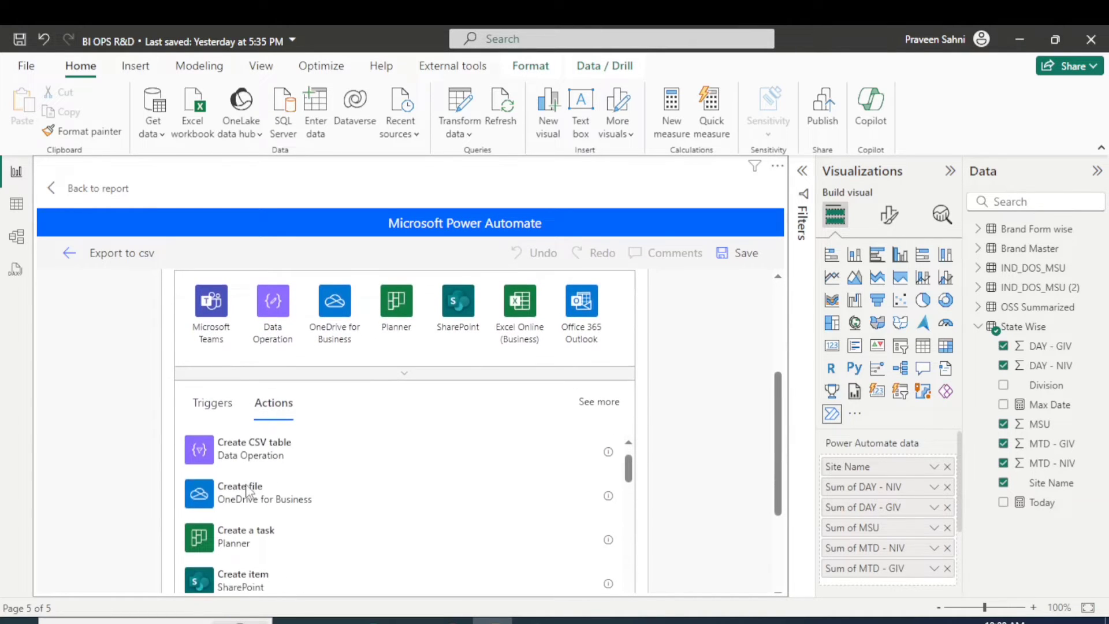
pyautogui.scroll(1, 271, 501)
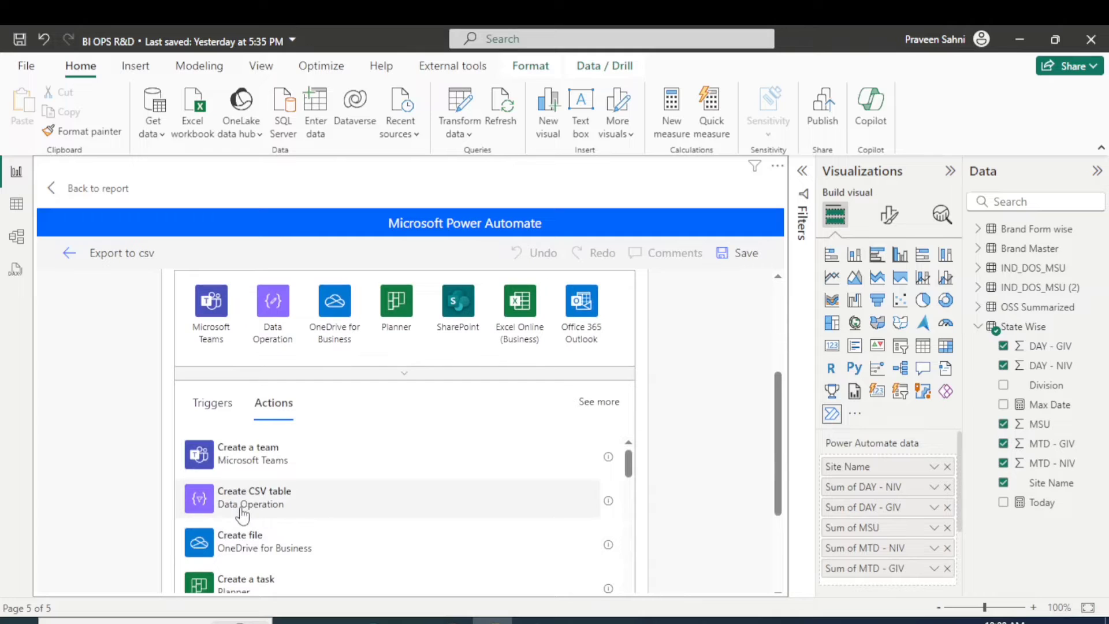
pyautogui.click(274, 508)
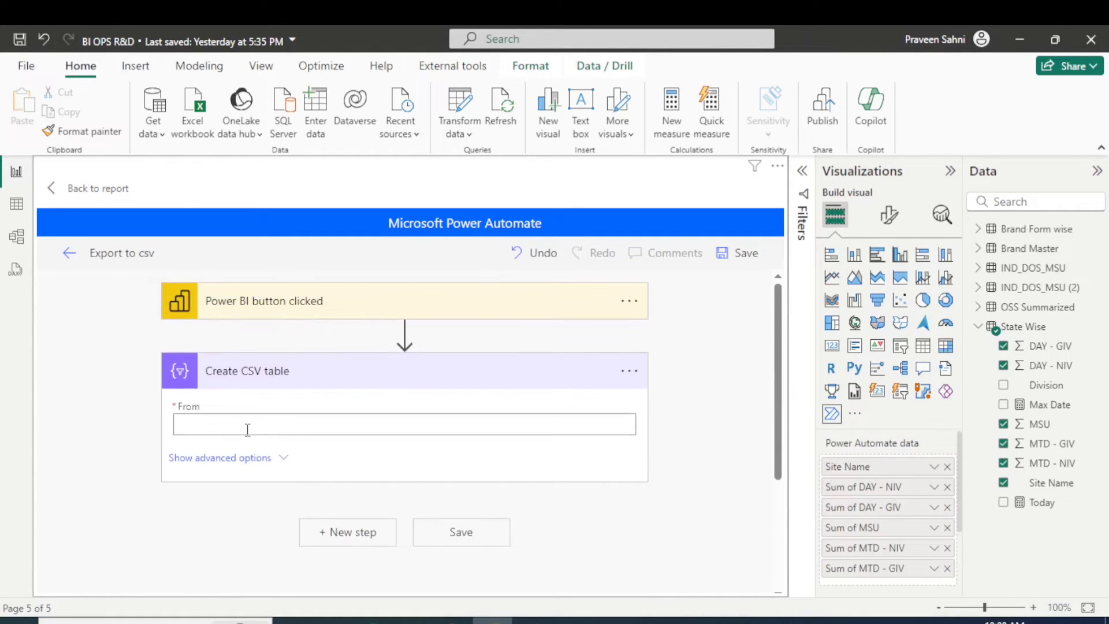
# Step: Fill the Create CSV table From field with the Power BI data dynamic content and review the step
pyautogui.click(247, 429)
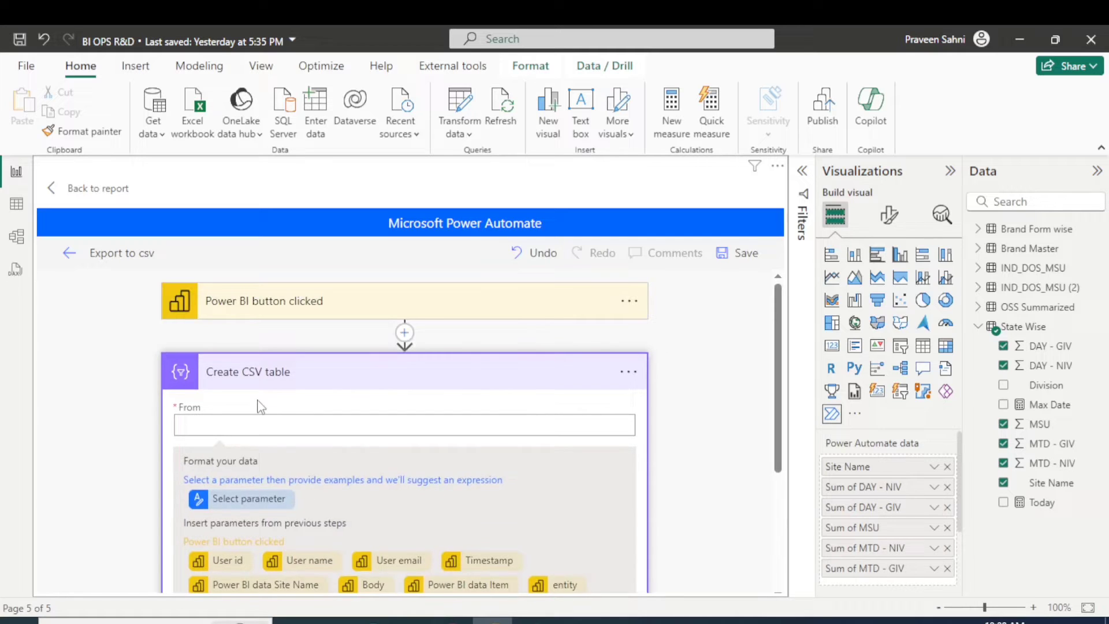
pyautogui.scroll(-2, 258, 404)
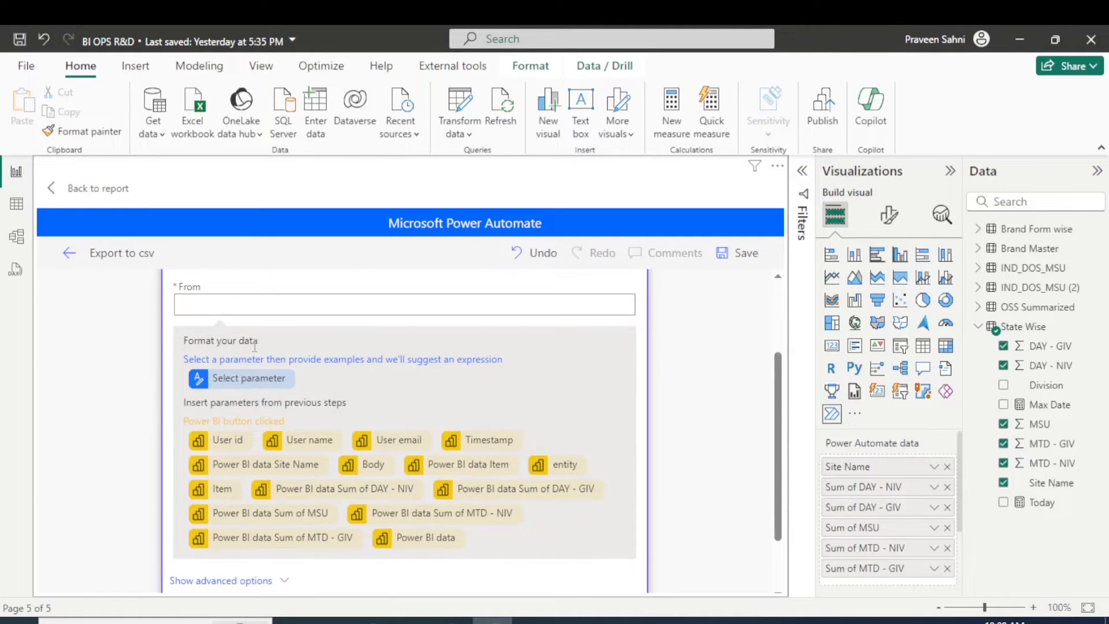
pyautogui.scroll(-1, 276, 458)
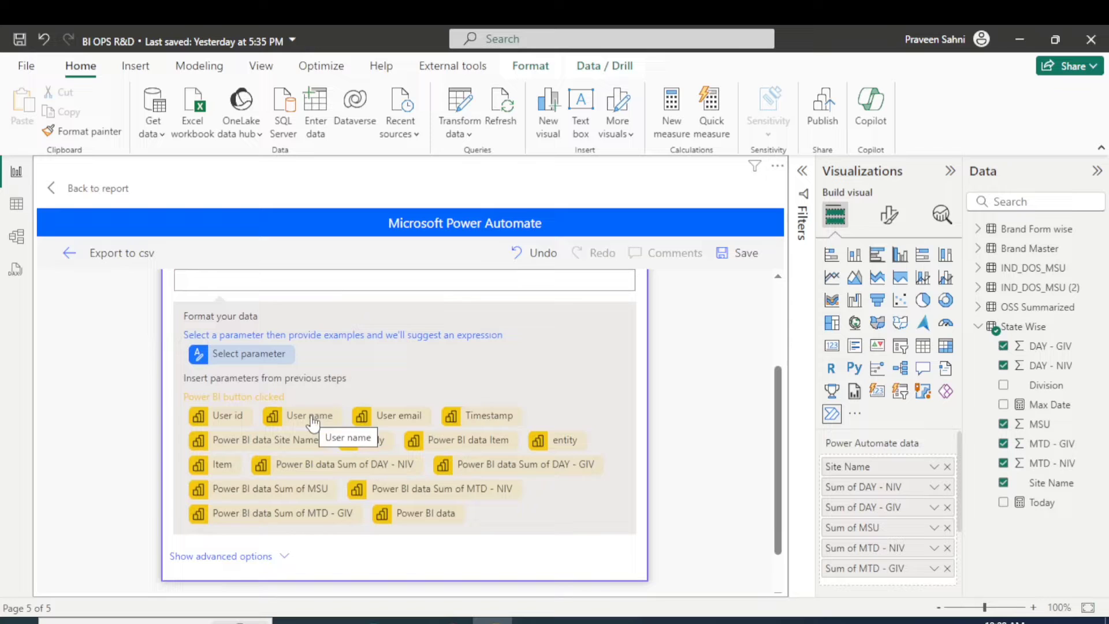
pyautogui.scroll(2, 348, 444)
pyautogui.scroll(-2, 350, 442)
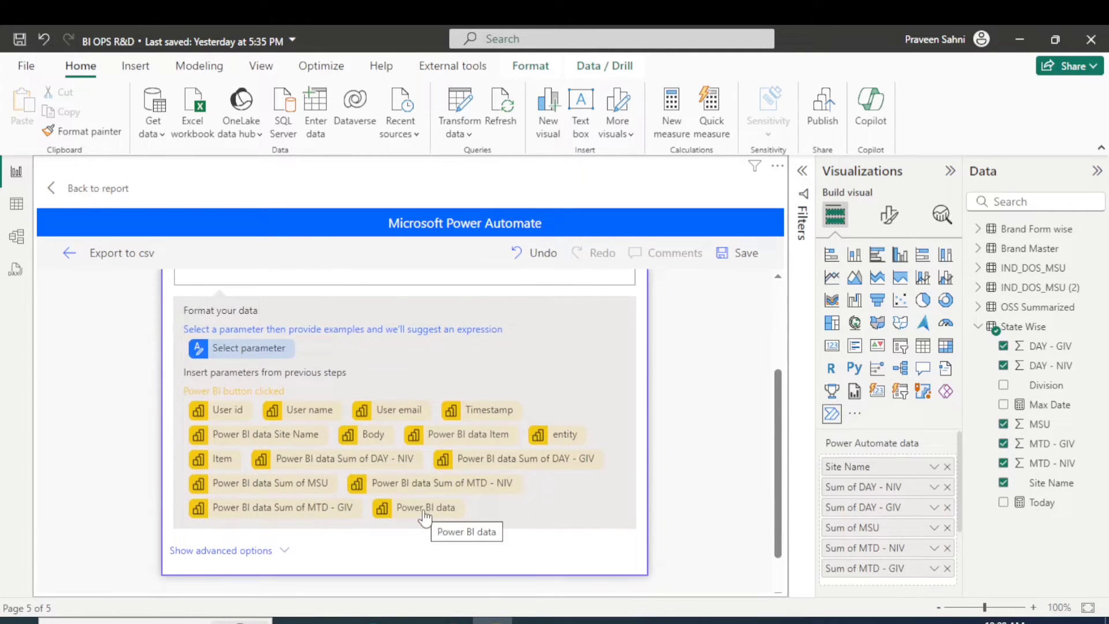
pyautogui.click(424, 511)
pyautogui.scroll(2, 396, 424)
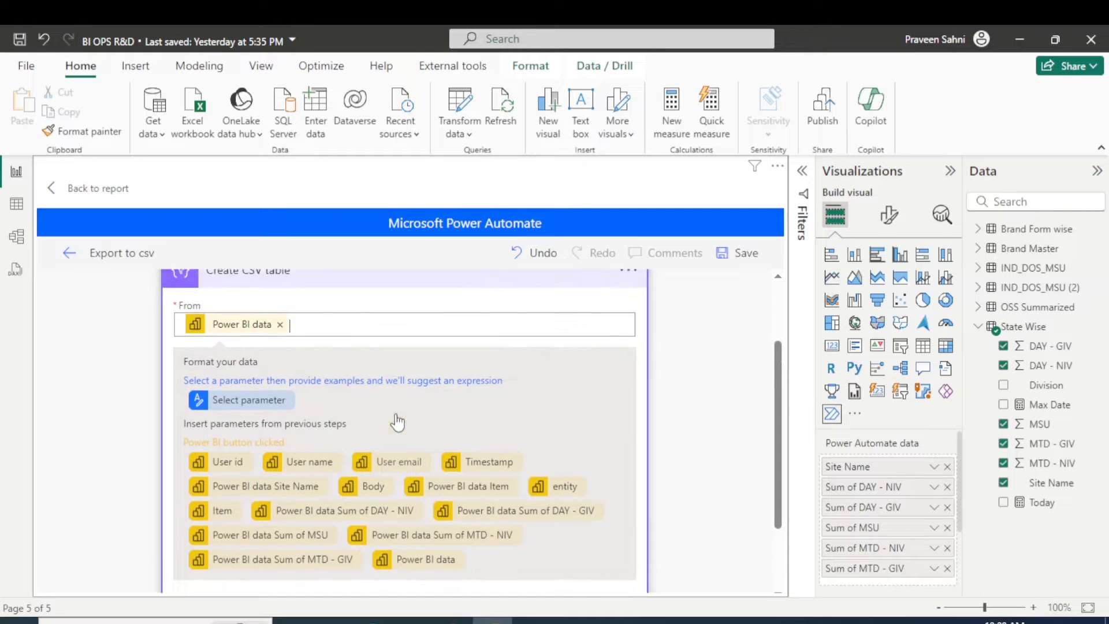
pyautogui.scroll(1, 397, 422)
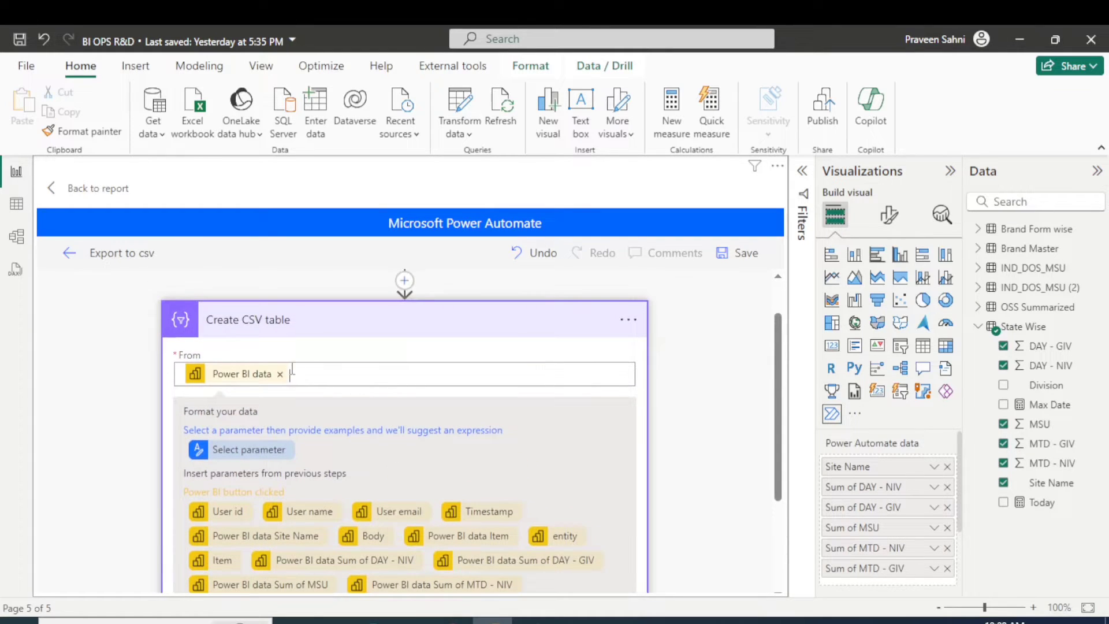
pyautogui.scroll(1, 283, 397)
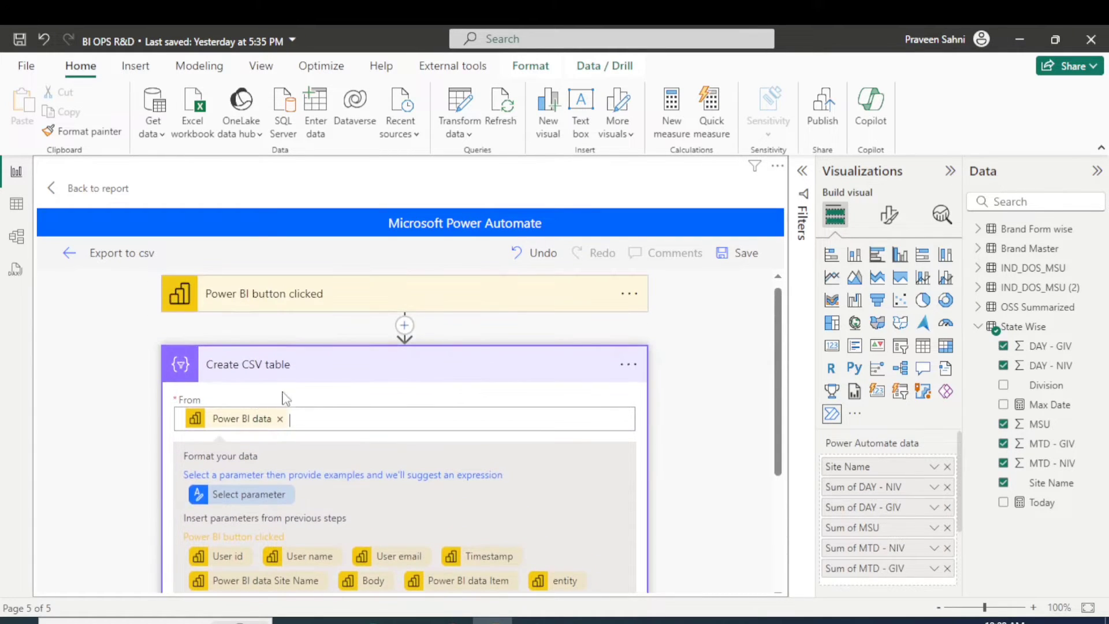
pyautogui.scroll(-2, 428, 449)
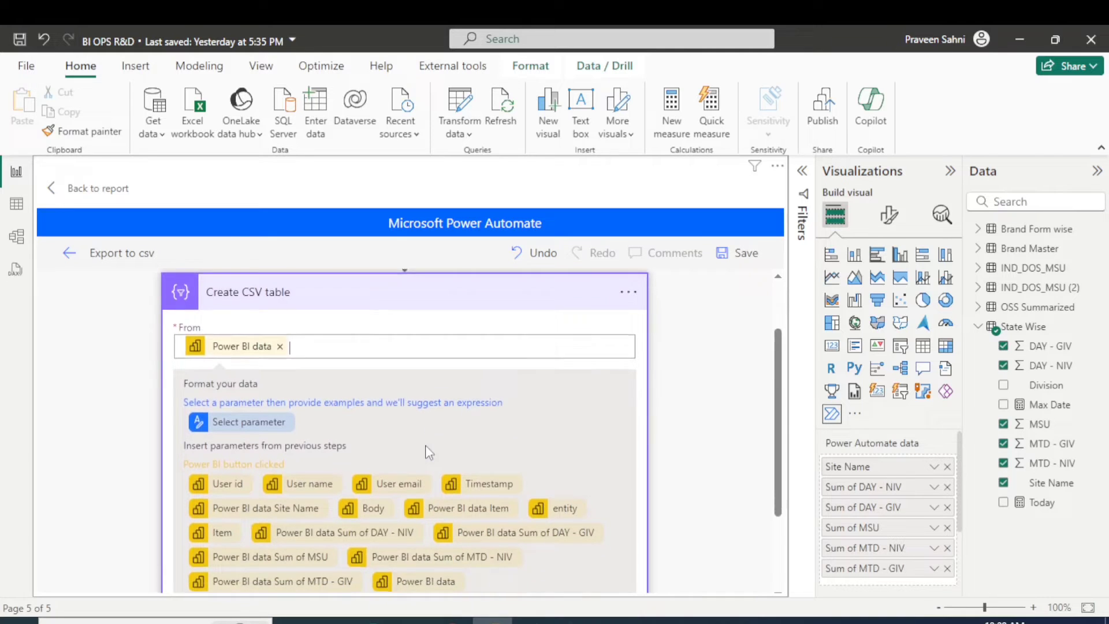
pyautogui.scroll(-1, 323, 352)
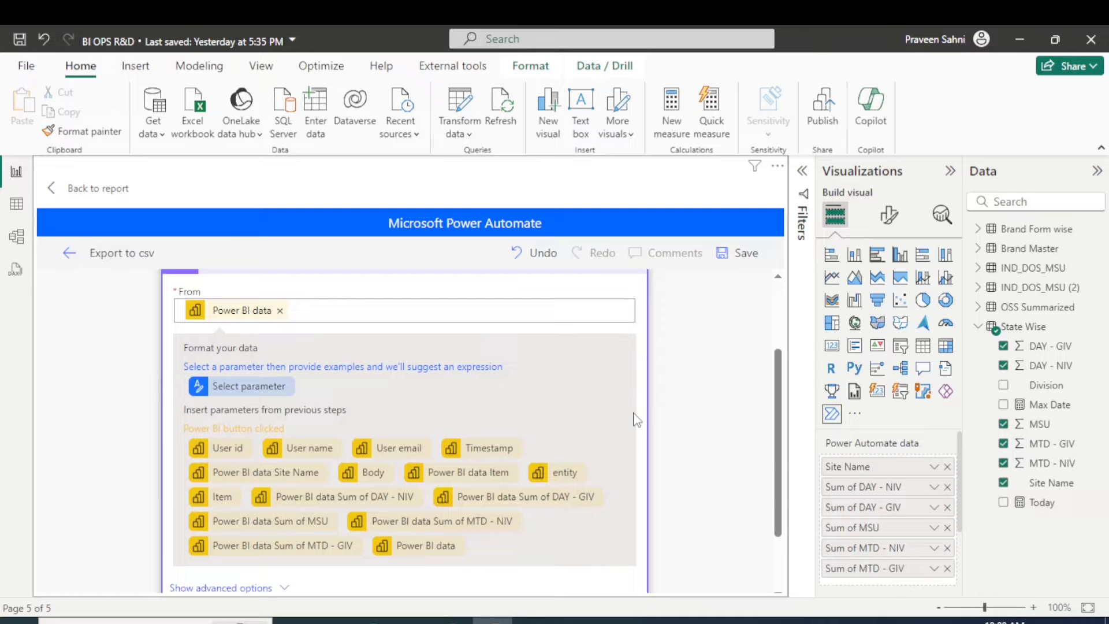
pyautogui.scroll(-1, 489, 517)
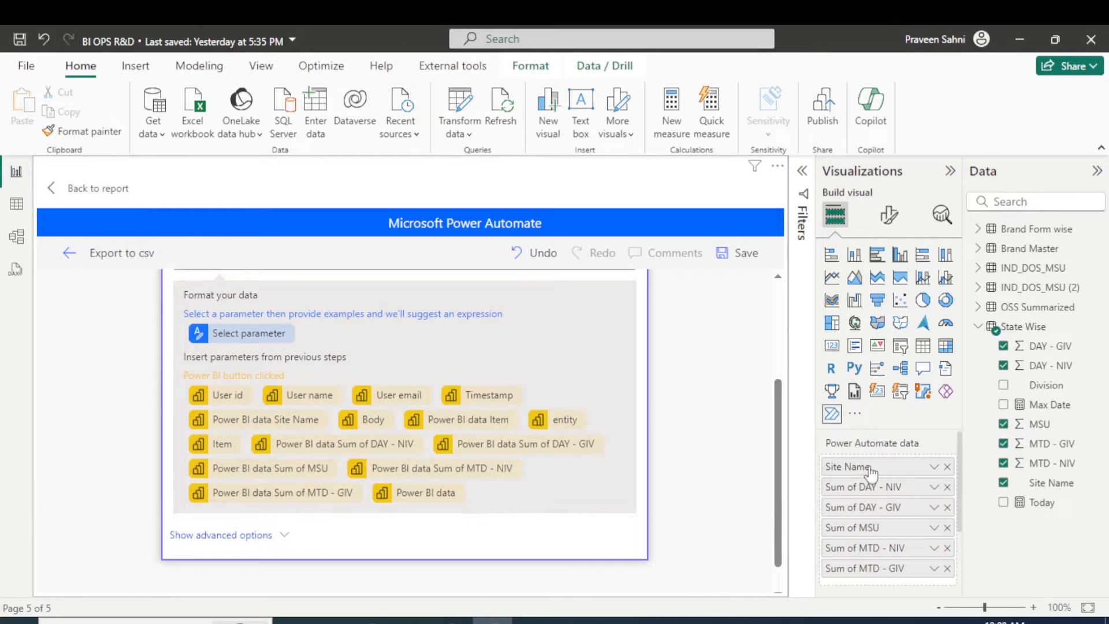
pyautogui.scroll(-2, 881, 563)
pyautogui.scroll(2, 866, 459)
pyautogui.scroll(-1, 464, 500)
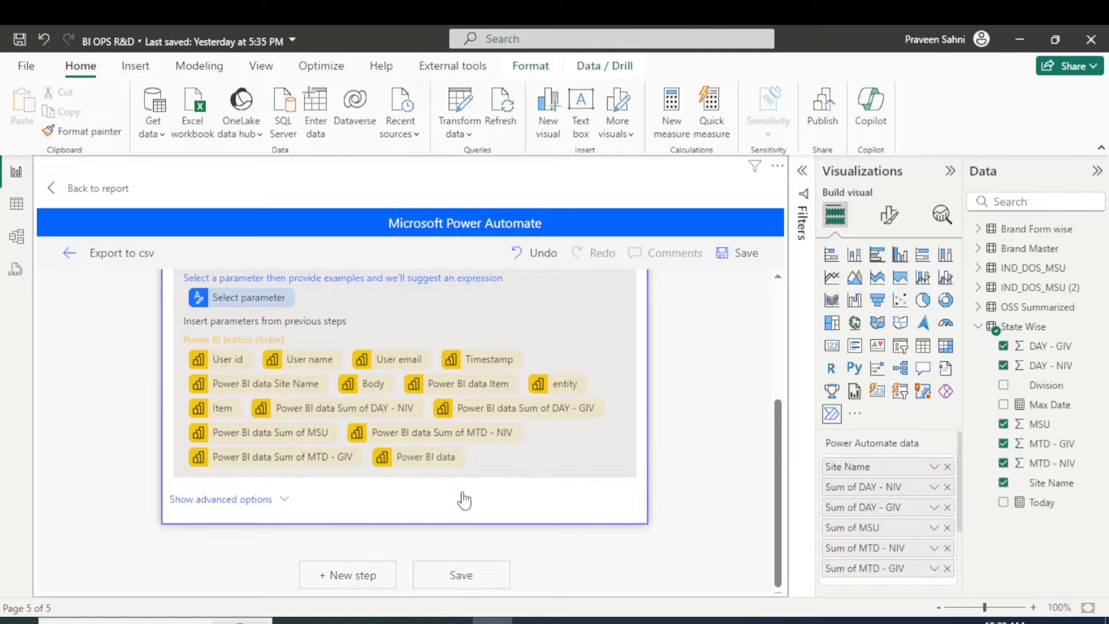
pyautogui.scroll(2, 353, 536)
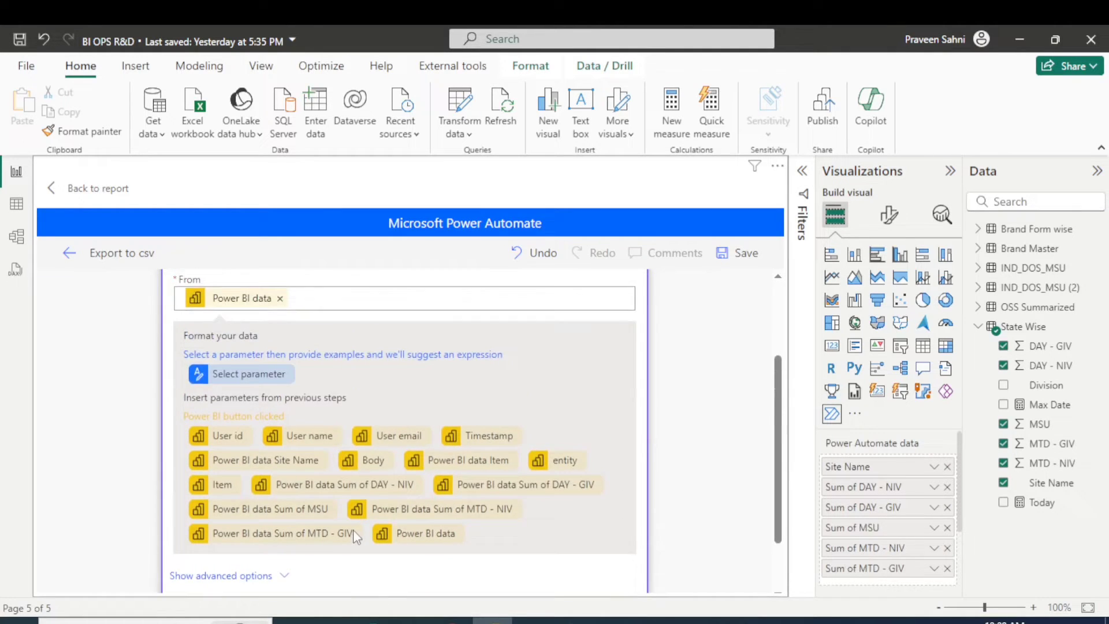
pyautogui.scroll(-2, 355, 537)
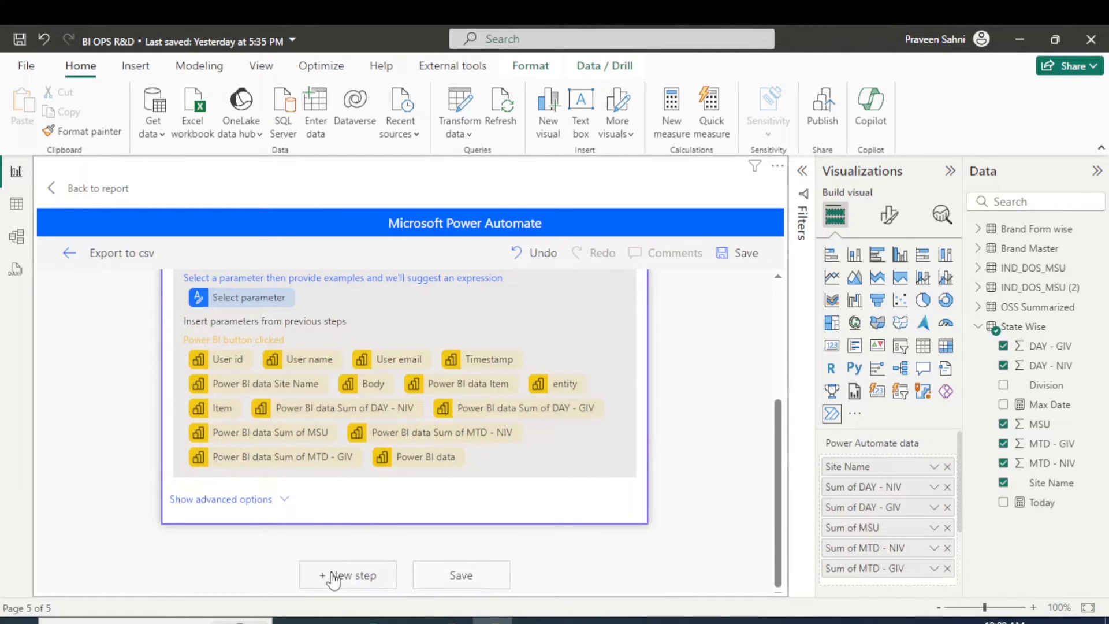
pyautogui.scroll(4, 396, 489)
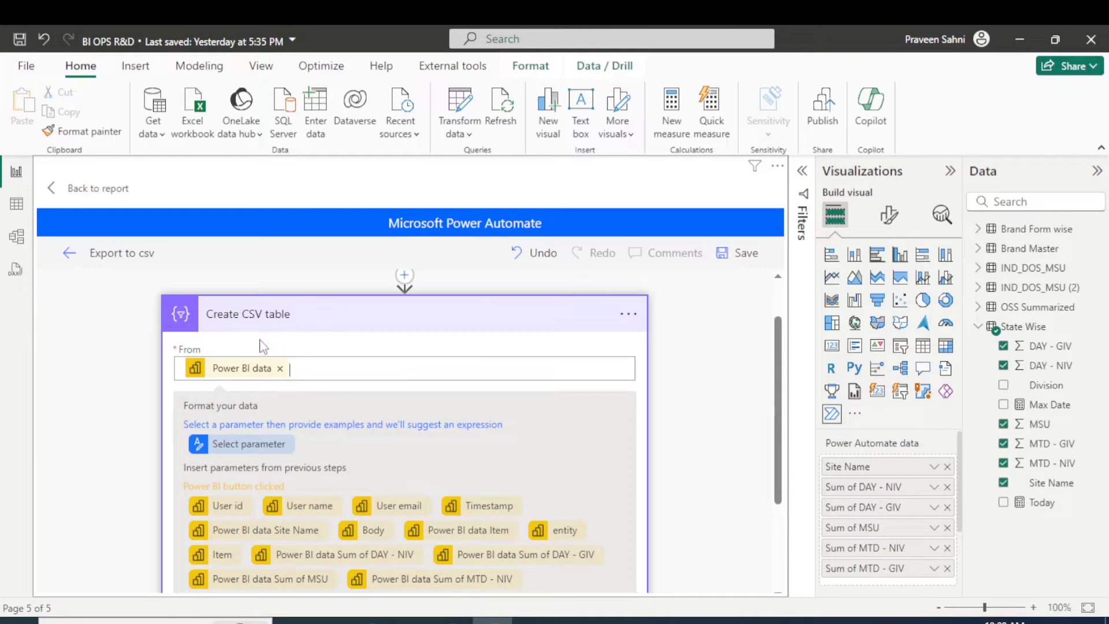
pyautogui.scroll(1, 303, 342)
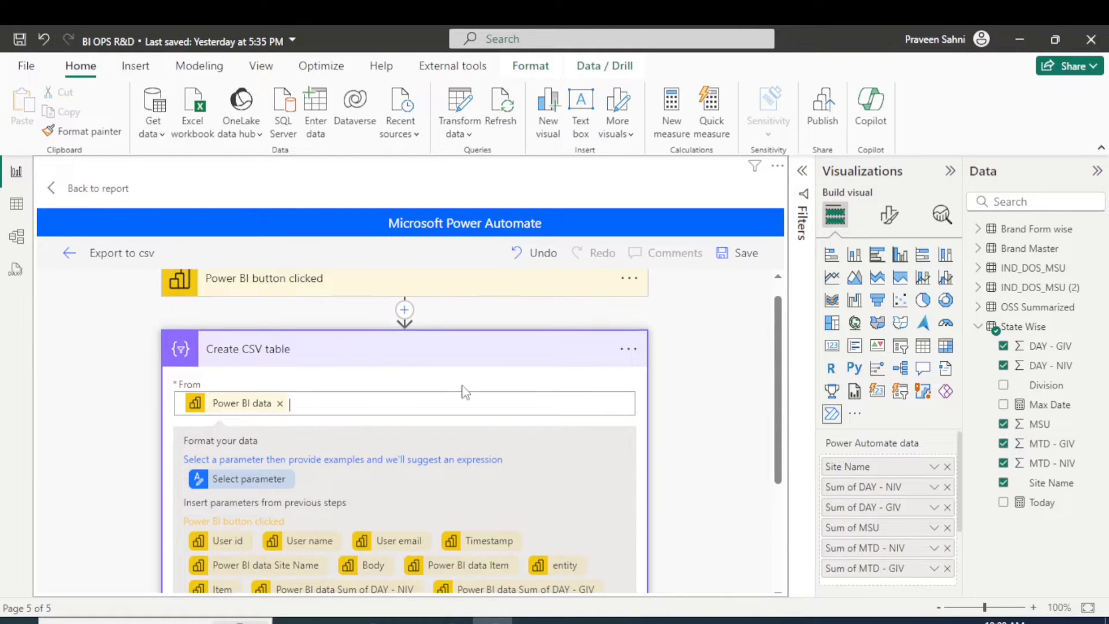
pyautogui.scroll(1, 313, 352)
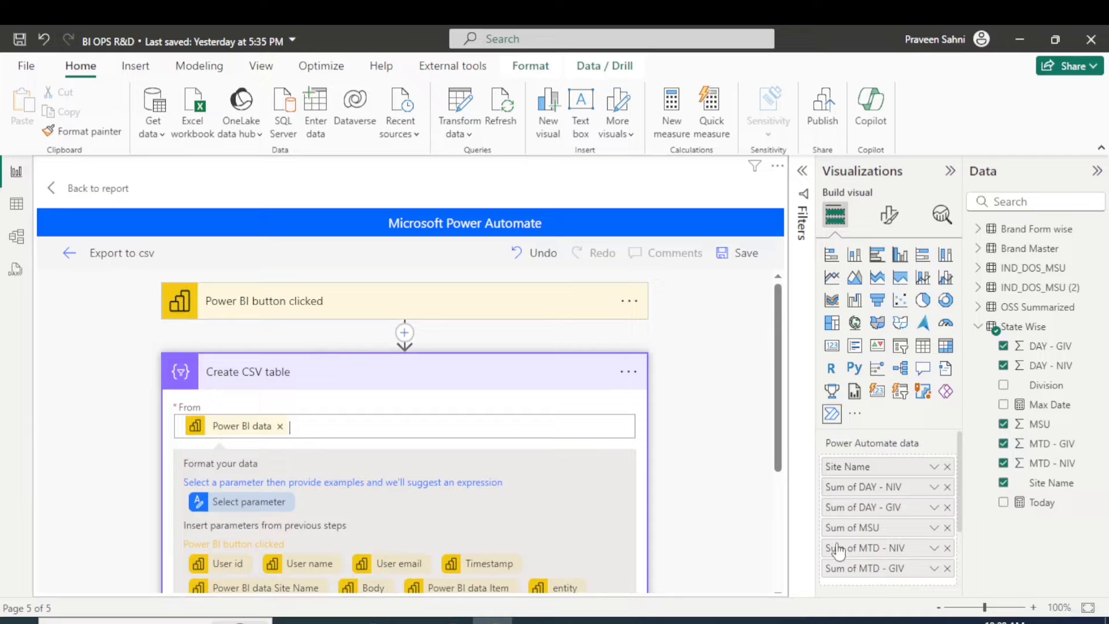
pyautogui.scroll(-5, 518, 528)
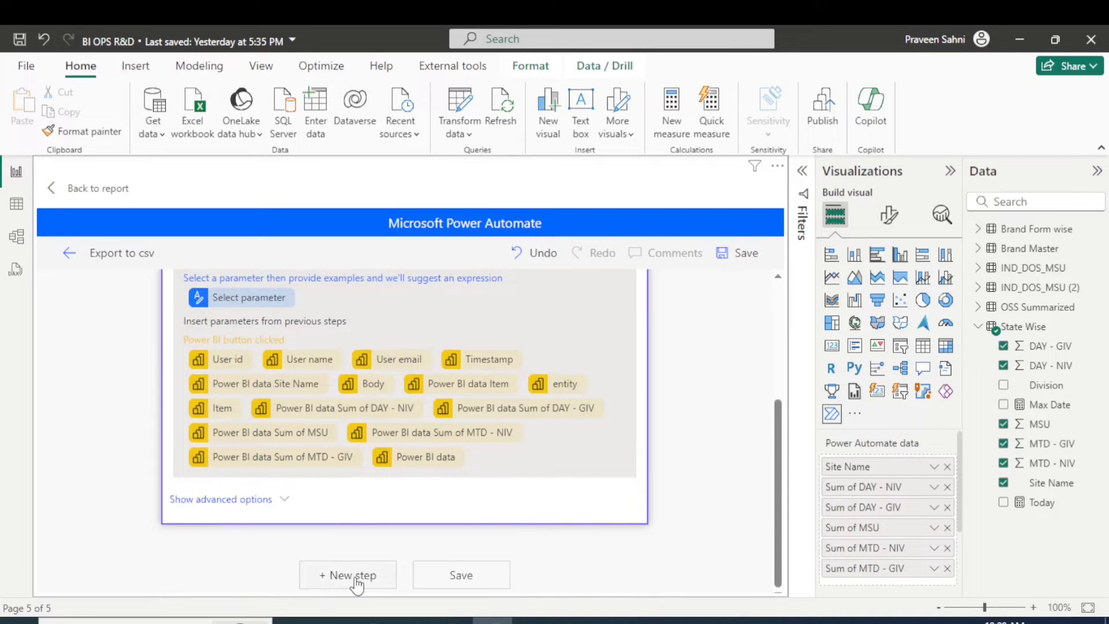
# Step: Add an Office 365 Outlook 'Send an email (V2)' step after Create CSV table, found by searching 'send email'
pyautogui.click(348, 575)
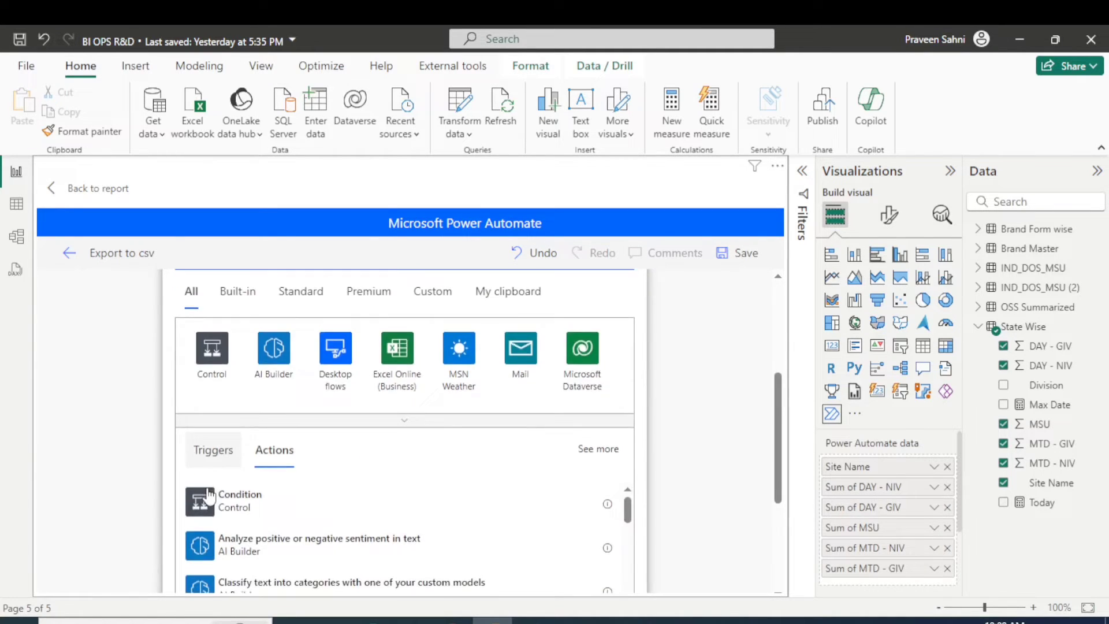
pyautogui.scroll(3, 150, 467)
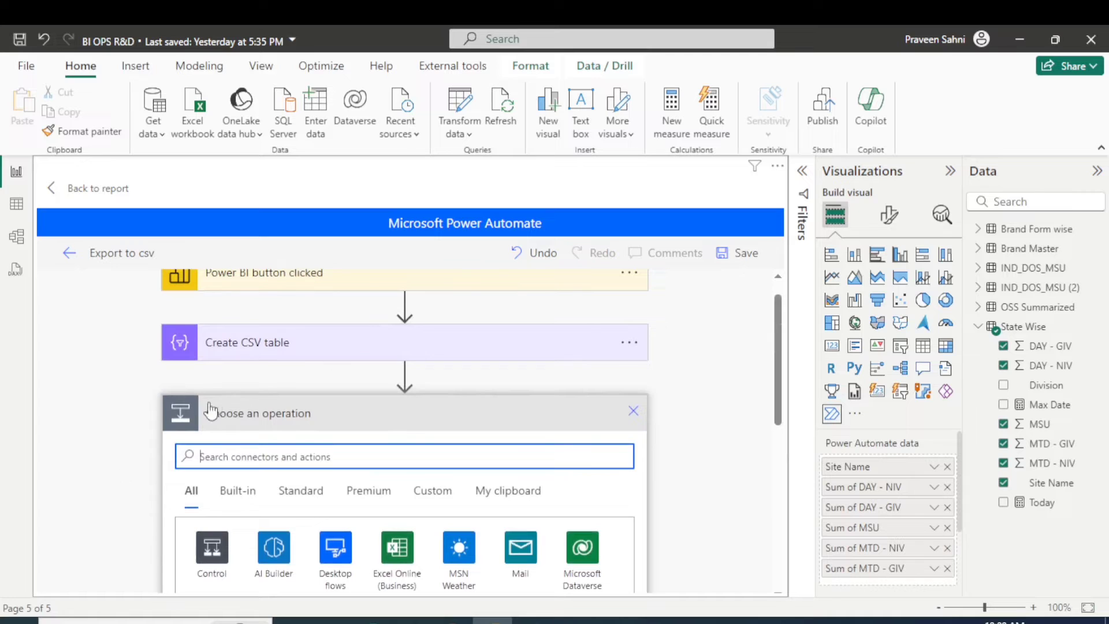
pyautogui.scroll(-2, 139, 495)
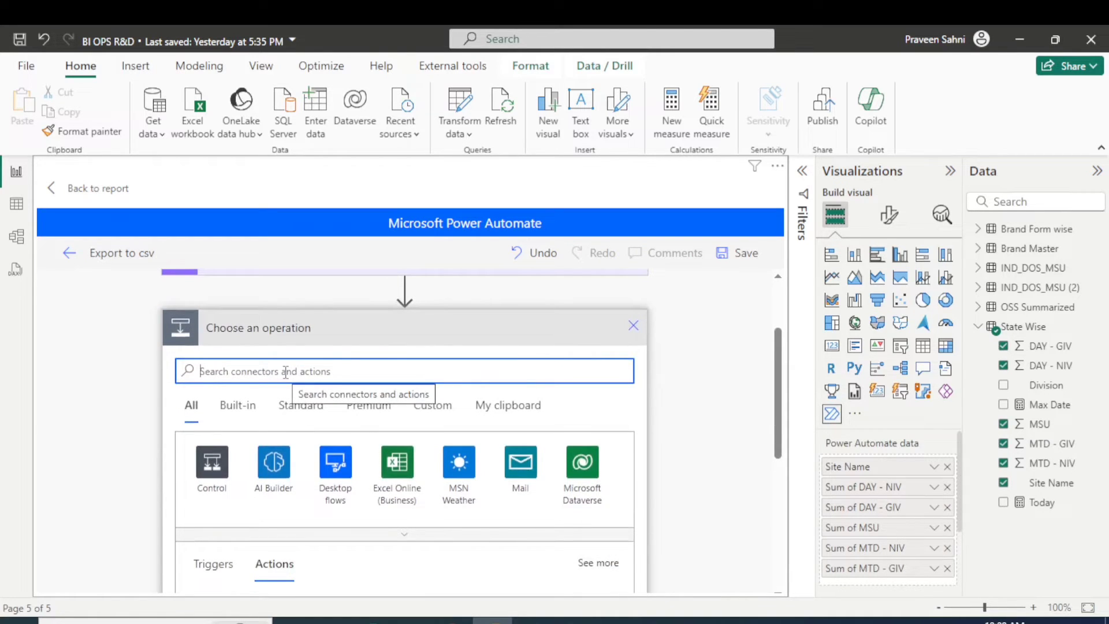
pyautogui.write('send')
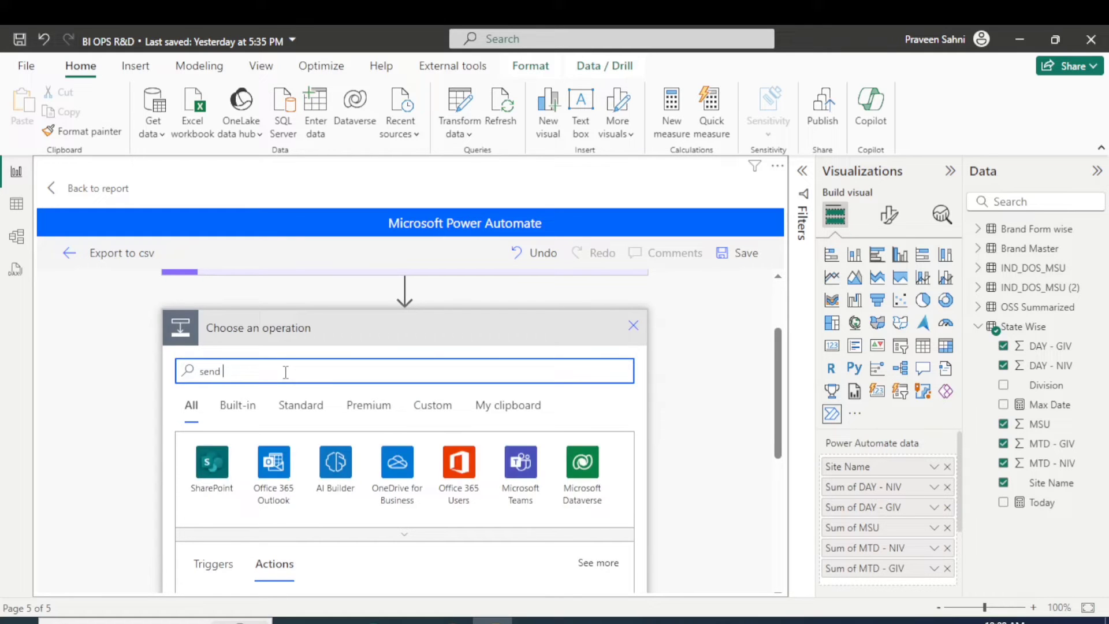
pyautogui.write(' email')
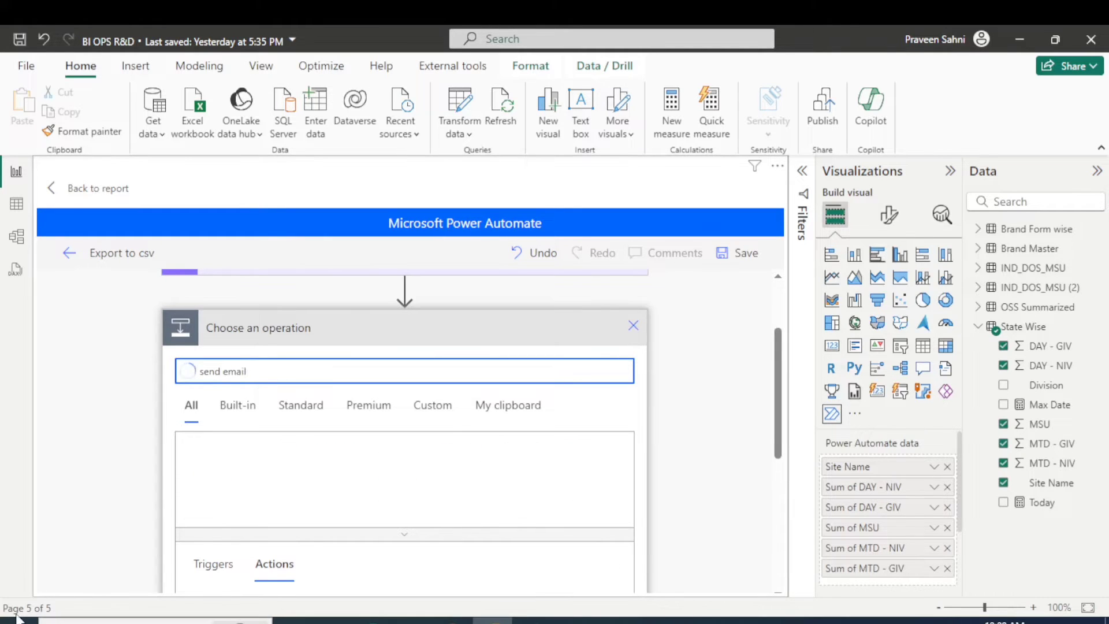
pyautogui.scroll(-5, 288, 473)
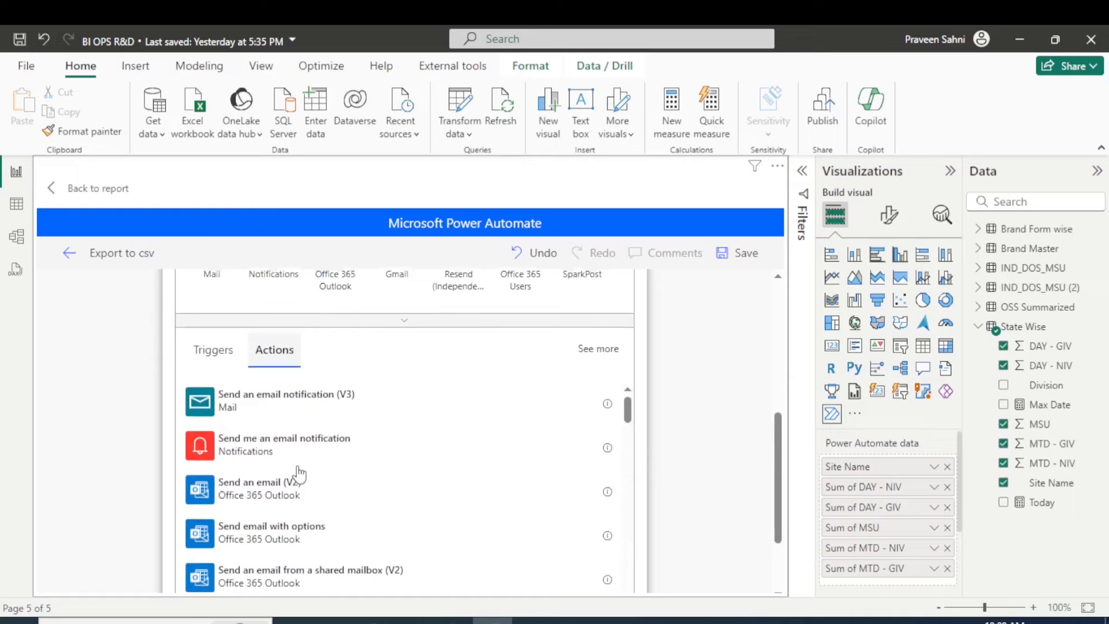
pyautogui.scroll(-1, 261, 497)
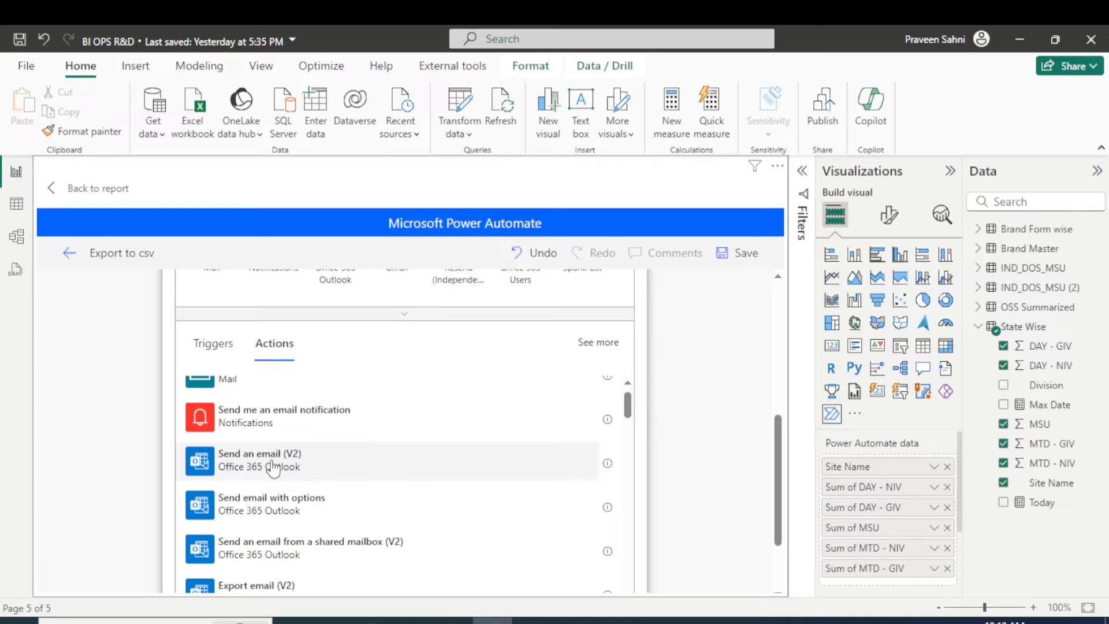
pyautogui.click(274, 466)
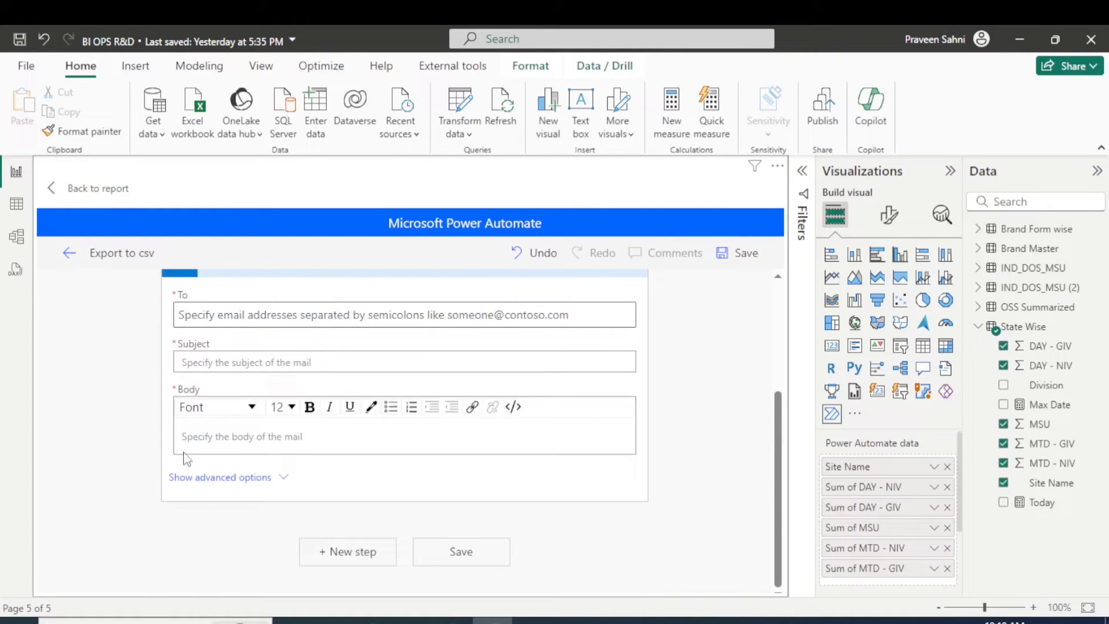
# Step: Set the email's To field to the suggested recipient, clearing the stray letters afterwards
pyautogui.click(231, 395)
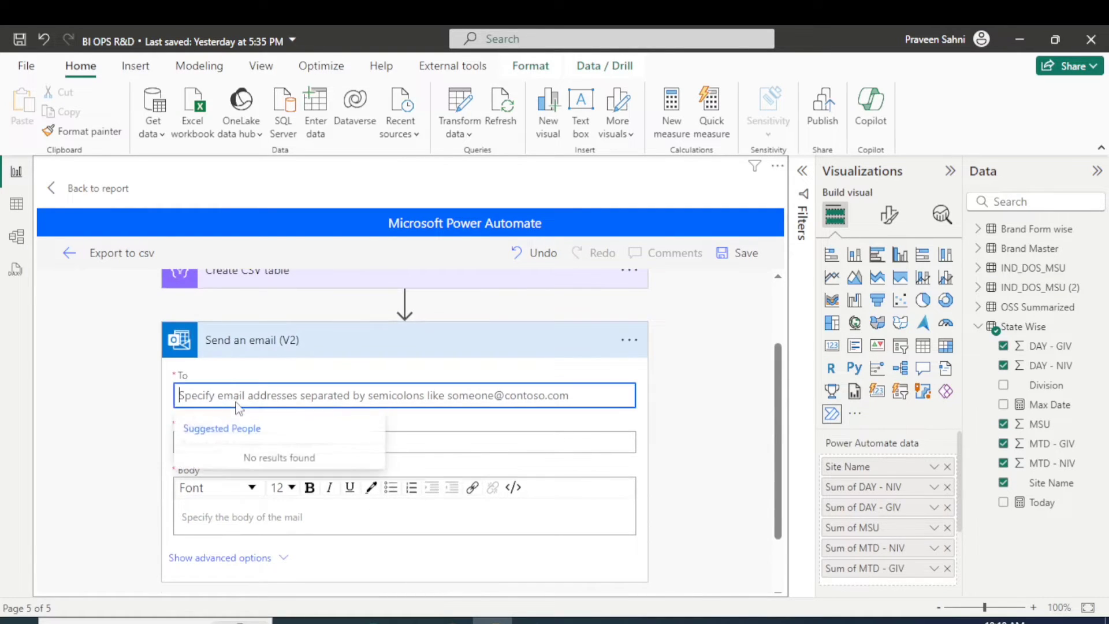
pyautogui.scroll(-1, 329, 433)
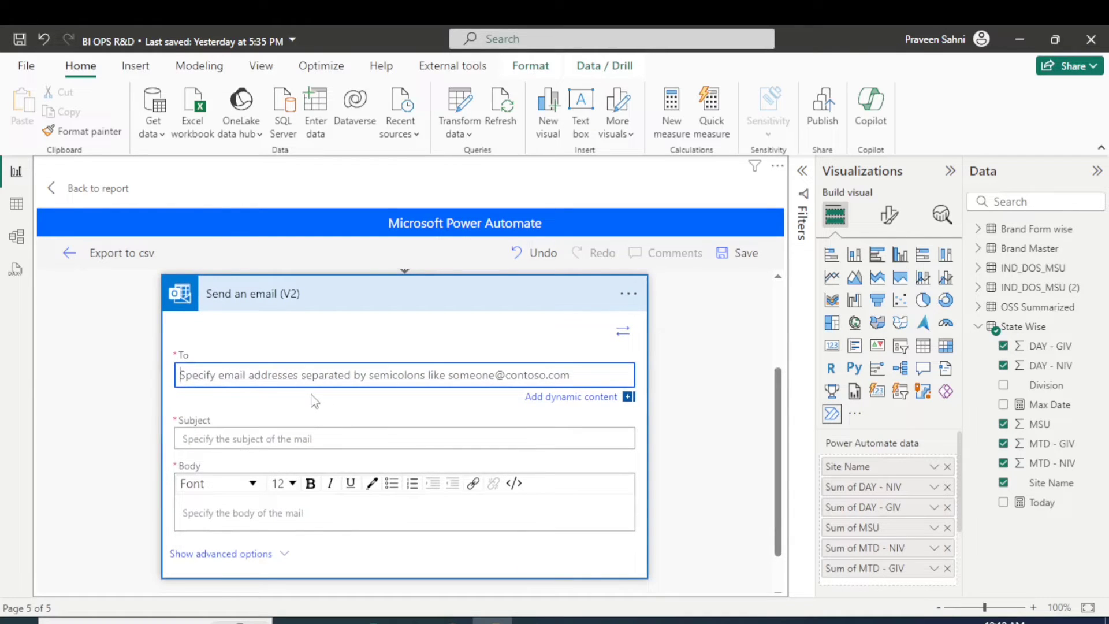
pyautogui.write('prave')
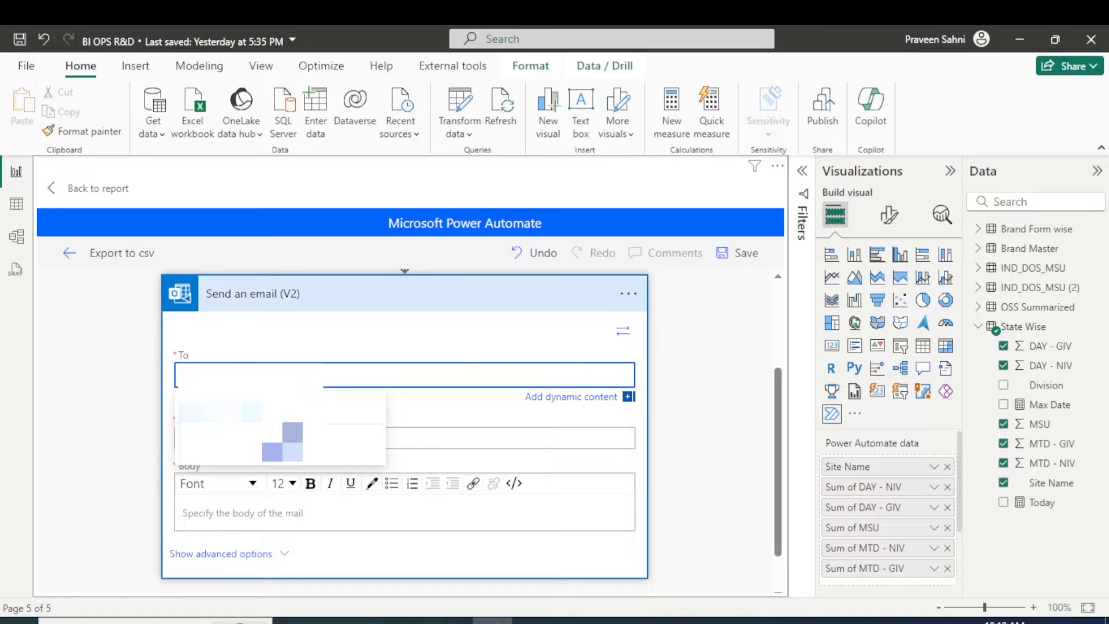
pyautogui.click(329, 448)
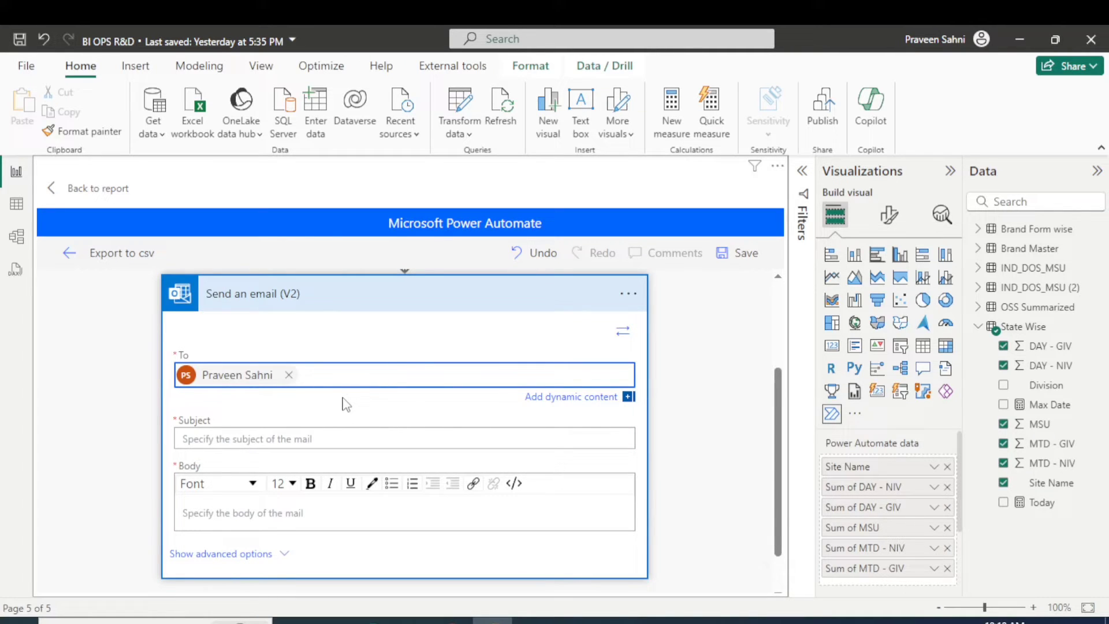
pyautogui.write('pr')
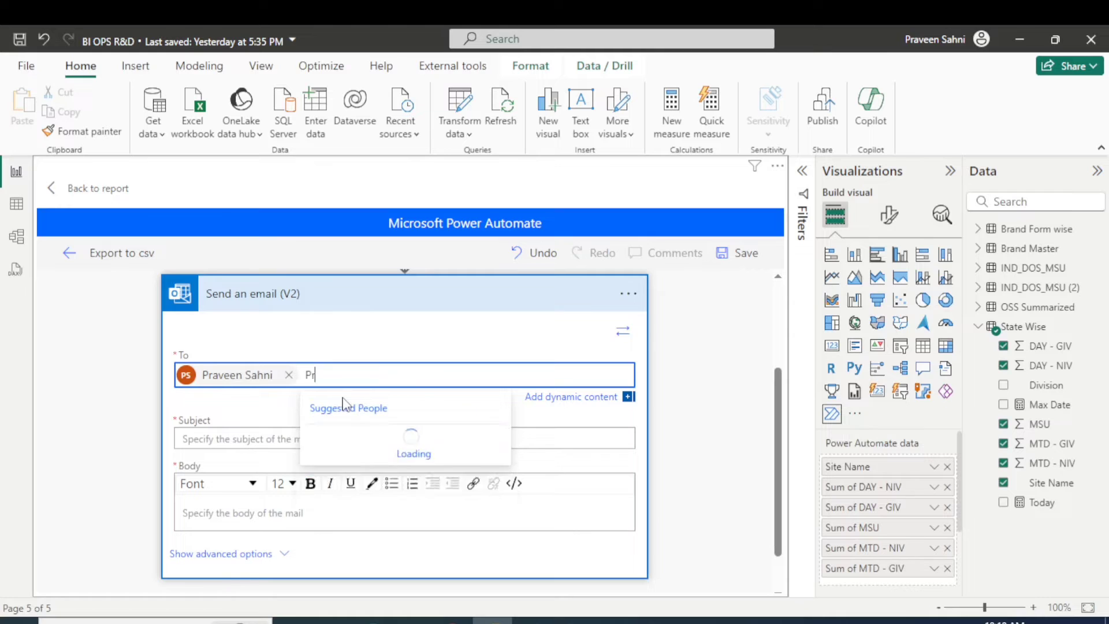
pyautogui.press('BackSpace')
pyautogui.press('BackSpace')
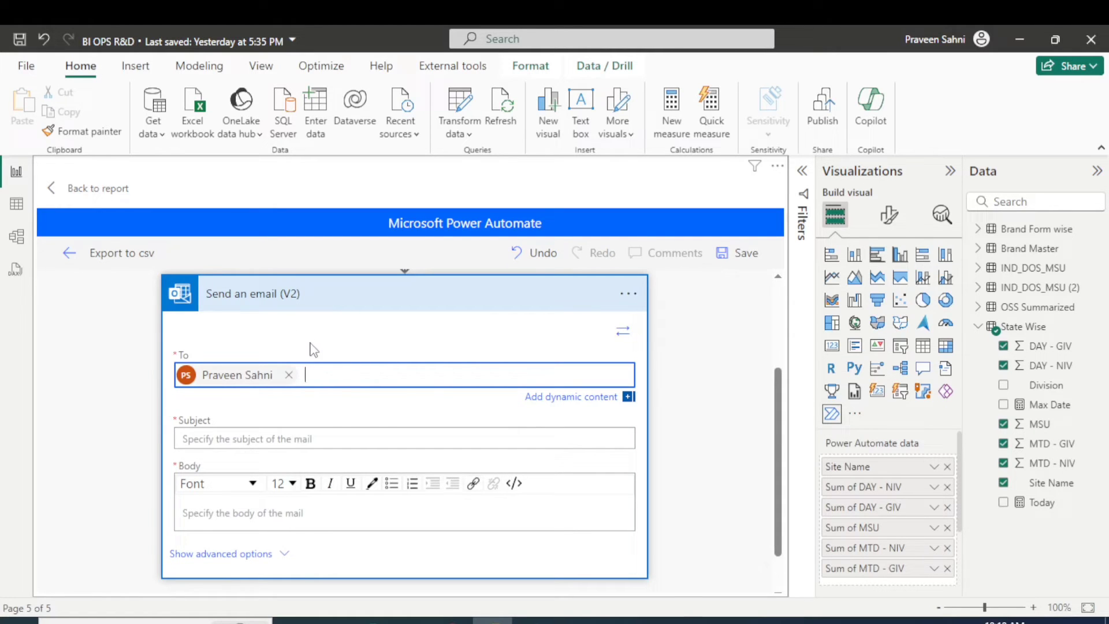
# Step: Enter 'Daily Sales Data' as the email subject
pyautogui.scroll(-1, 247, 418)
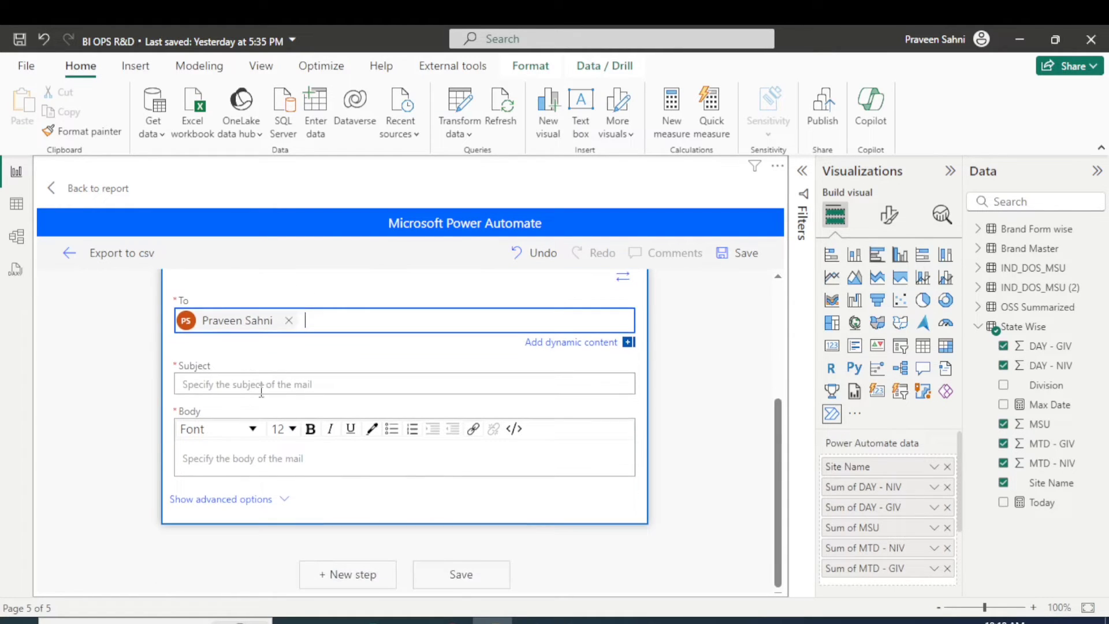
pyautogui.click(261, 386)
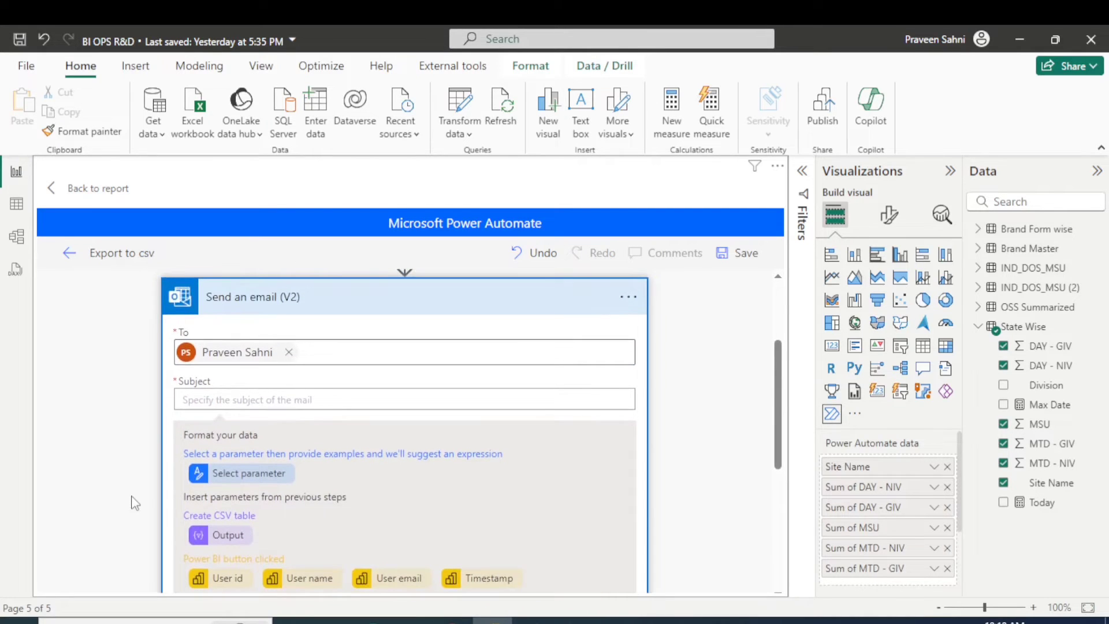
pyautogui.write('D')
pyautogui.press('BackSpace')
pyautogui.press('BackSpace')
pyautogui.write('Sales Data')
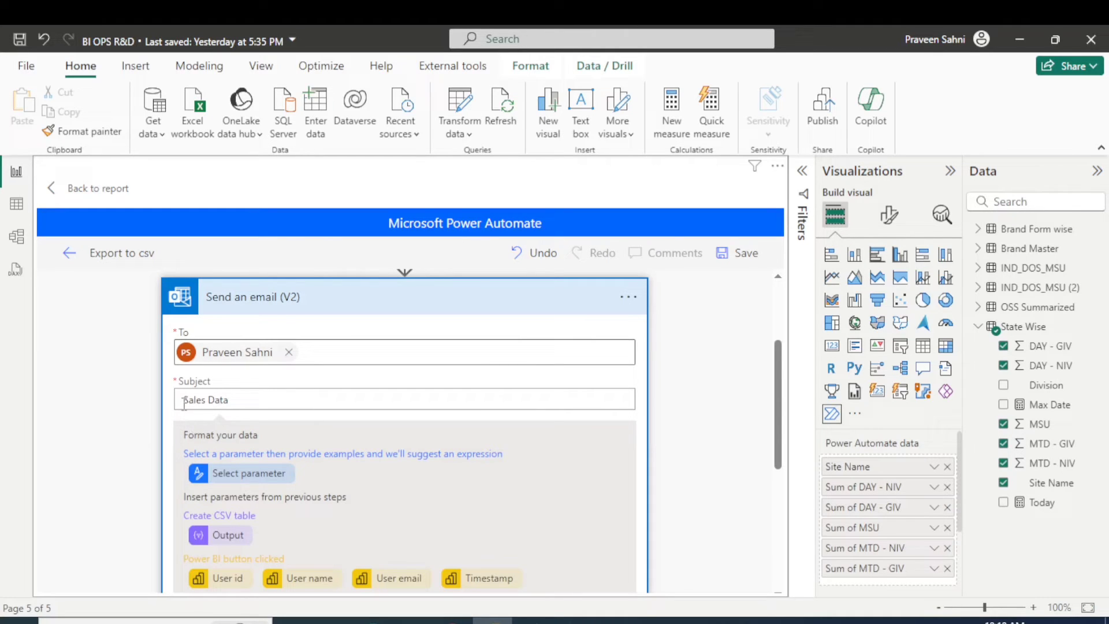
pyautogui.write('Daily')
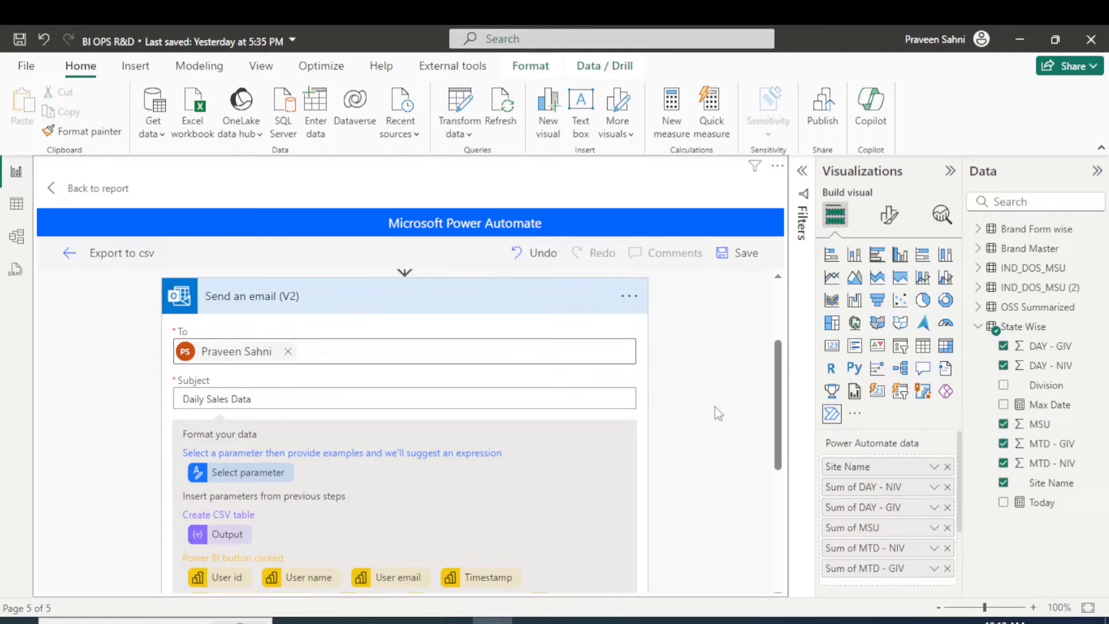
pyautogui.scroll(-3, 433, 421)
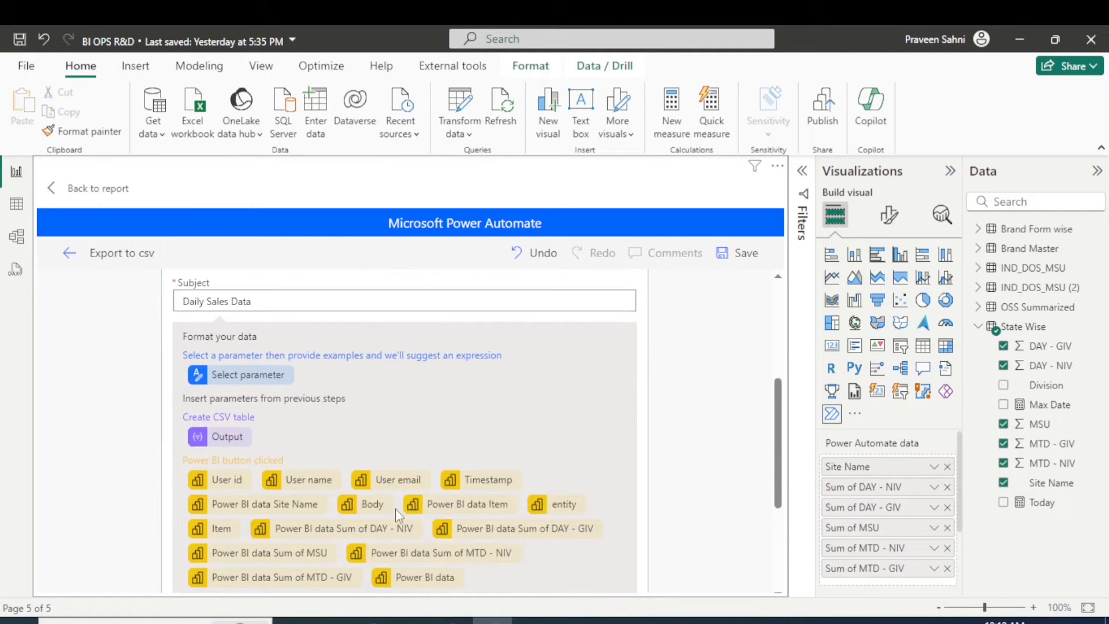
pyautogui.scroll(-4, 395, 508)
# Step: Write the body 'Please find the attached Daily sales updated data.' and scroll down the form
pyautogui.click(283, 462)
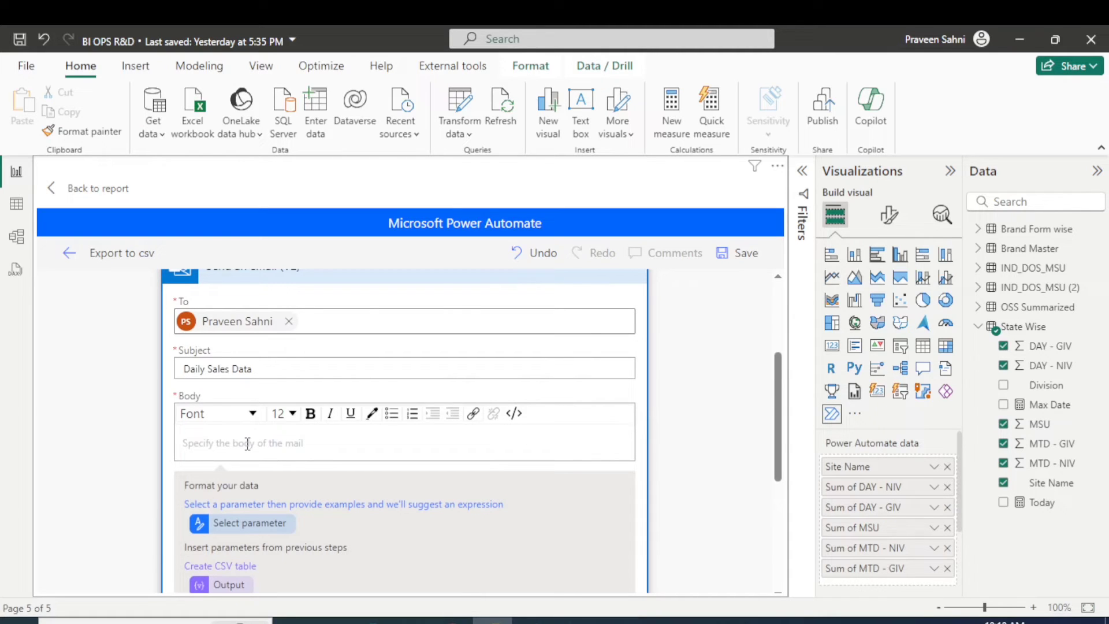
pyautogui.write('P')
pyautogui.write('lease find the attached Daily sales upd')
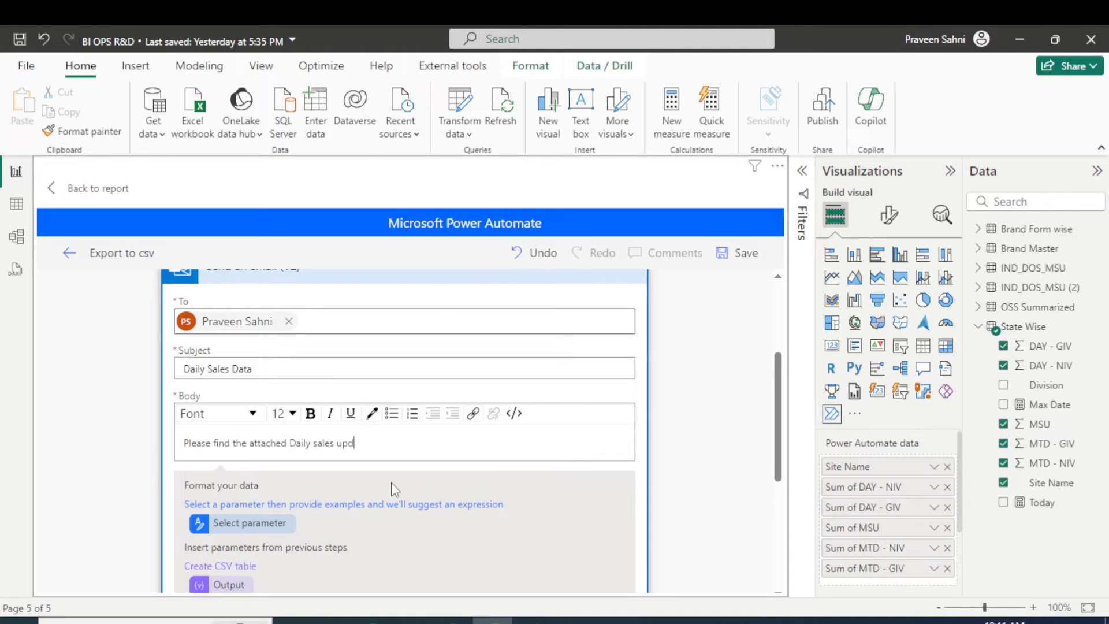
pyautogui.write('ated data.')
pyautogui.scroll(-1, 149, 504)
pyautogui.scroll(-1, 317, 414)
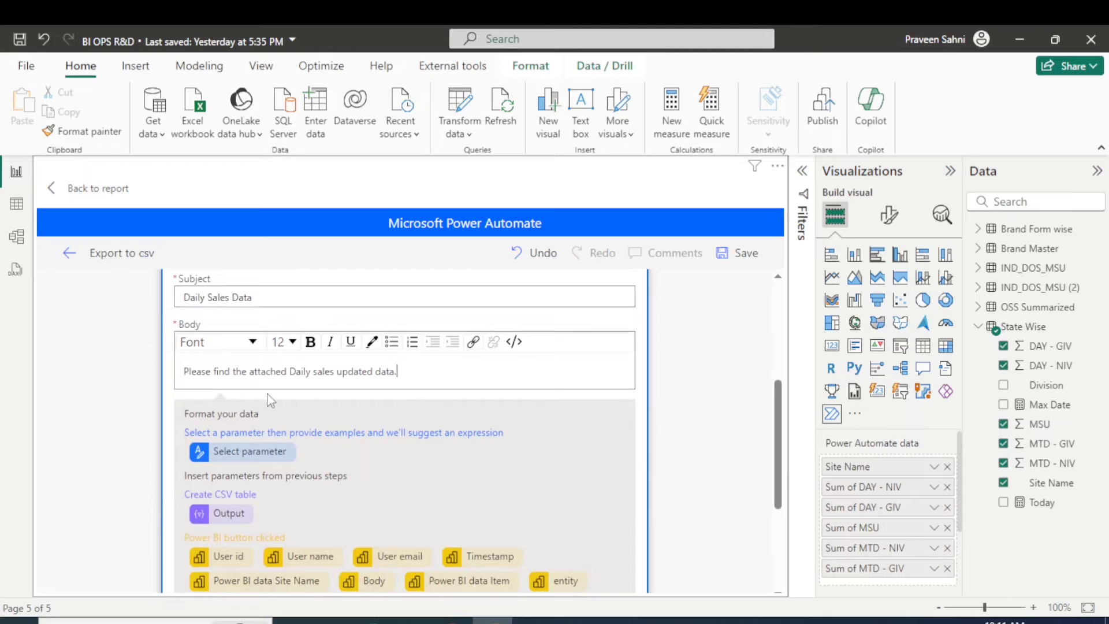
pyautogui.scroll(1, 206, 426)
pyautogui.scroll(-2, 205, 427)
pyautogui.scroll(-4, 178, 479)
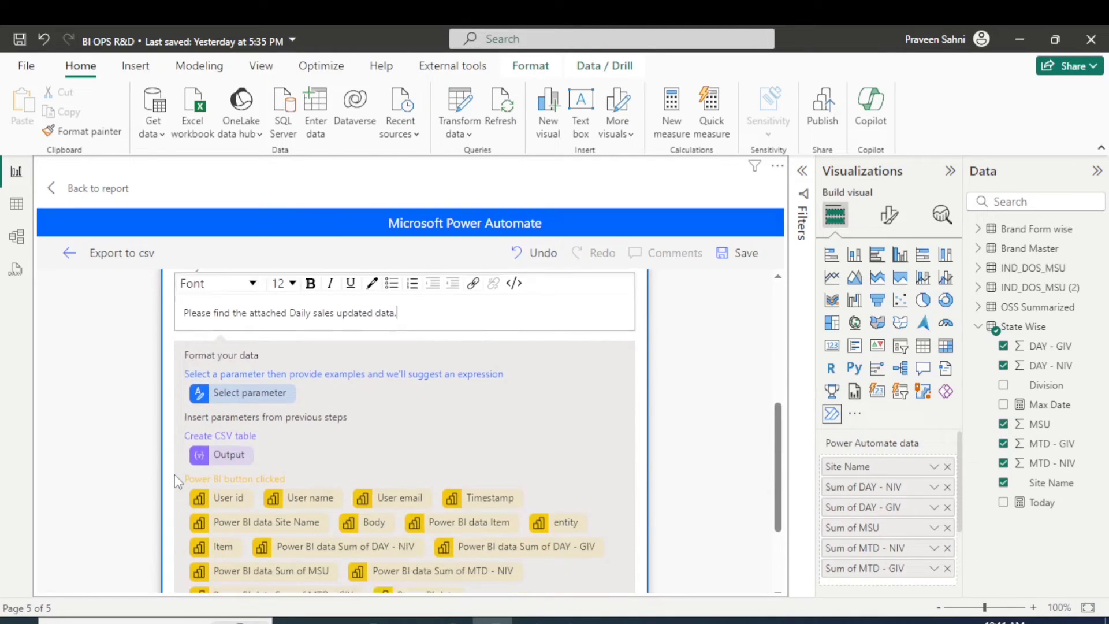
pyautogui.scroll(5, 196, 479)
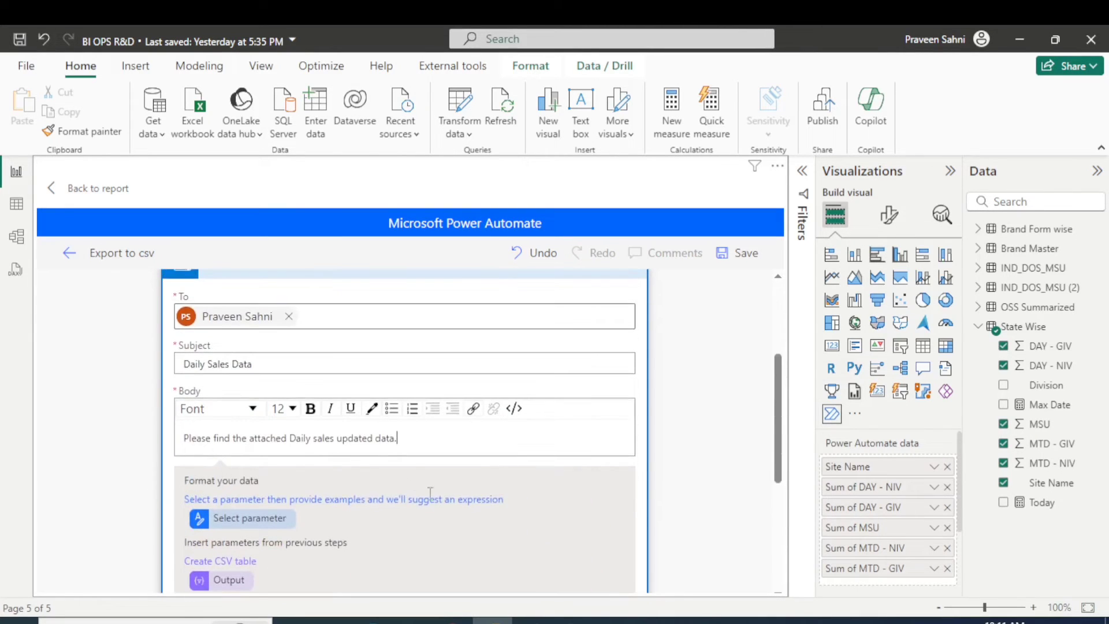
pyautogui.scroll(1, 306, 398)
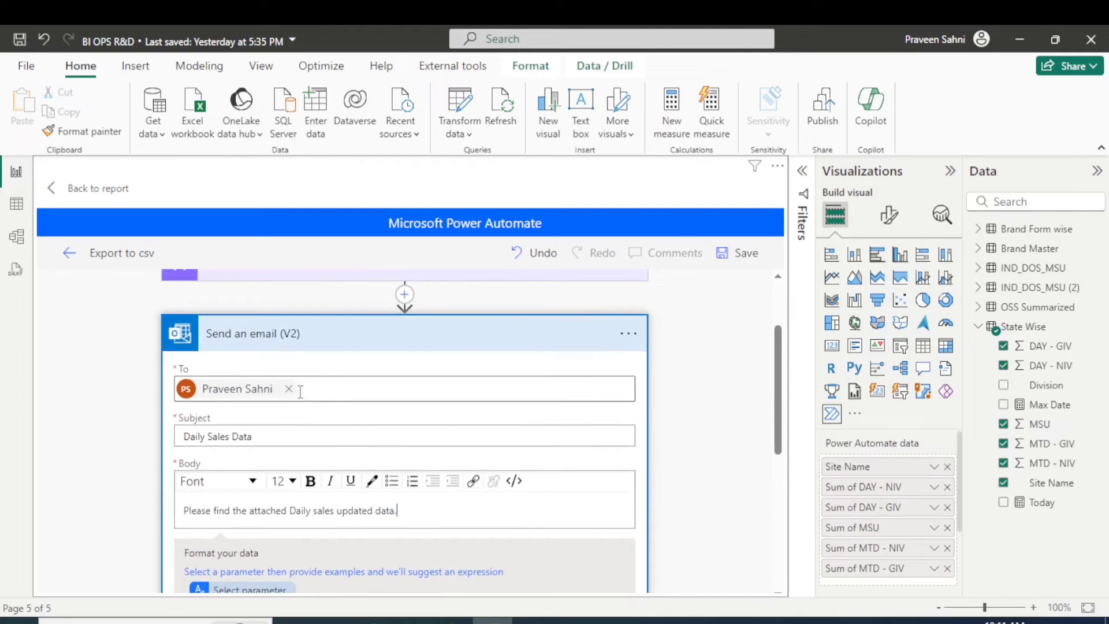
pyautogui.scroll(-2, 289, 413)
pyautogui.scroll(-2, 371, 427)
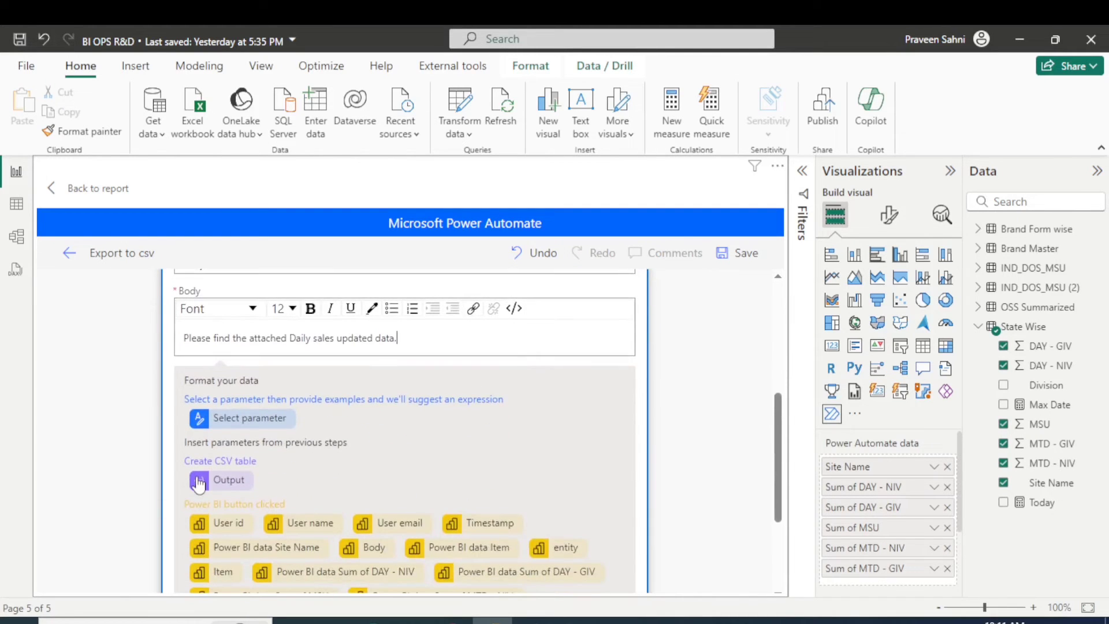
pyautogui.scroll(-1, 182, 519)
pyautogui.scroll(-3, 176, 495)
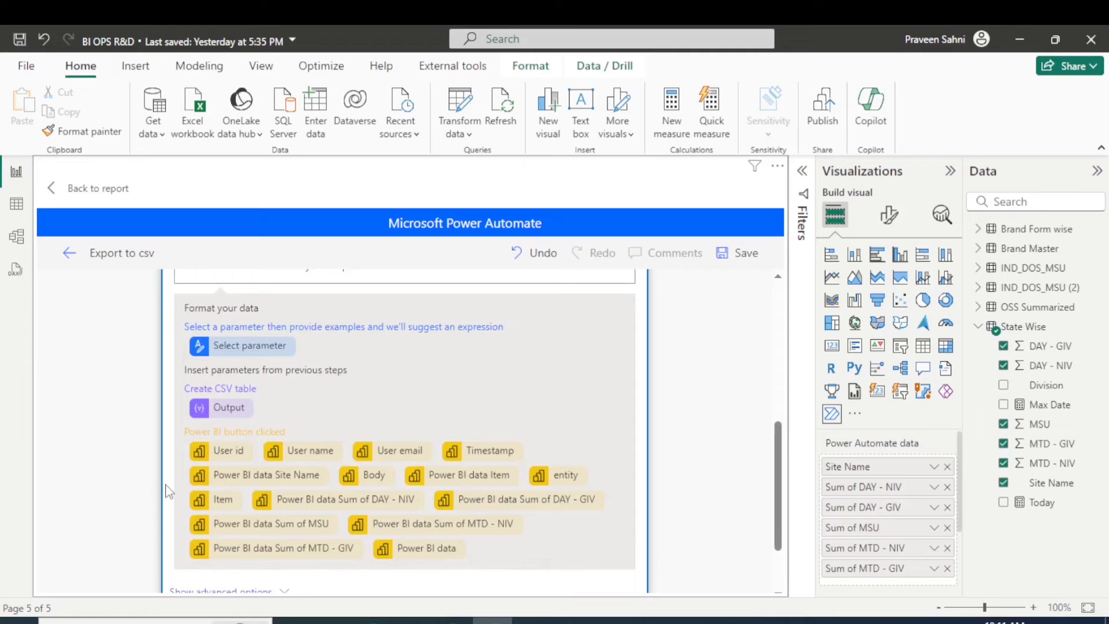
# Step: Show advanced options and name the attachment Sales_Data_[Timestamp].csv using the Timestamp token
pyautogui.click(258, 500)
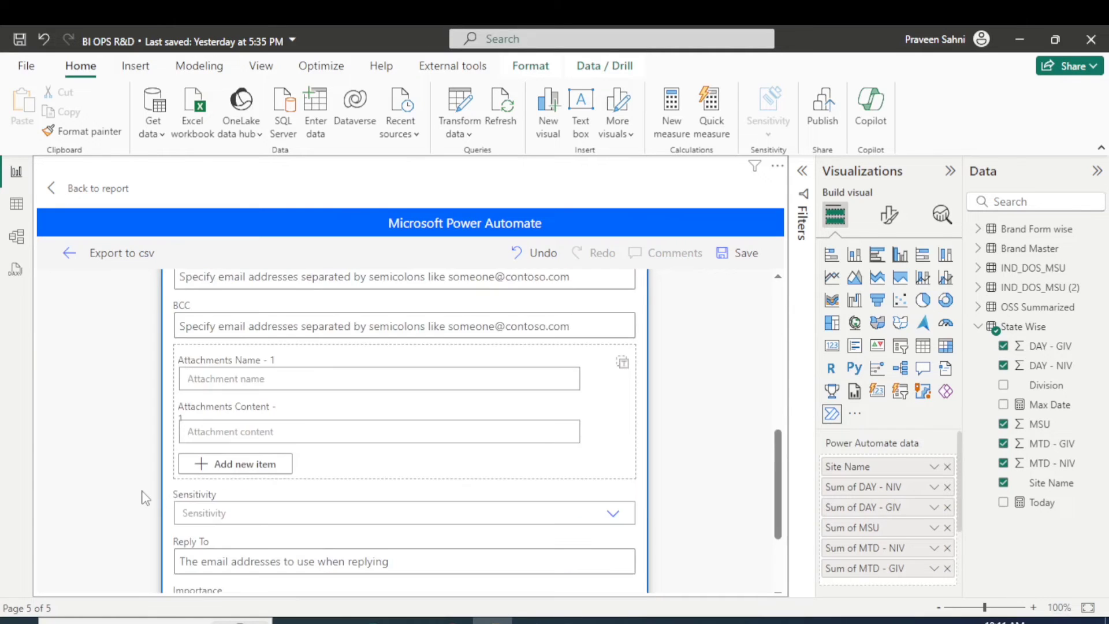
pyautogui.scroll(-1, 202, 497)
pyautogui.scroll(3, 145, 497)
pyautogui.scroll(3, 323, 471)
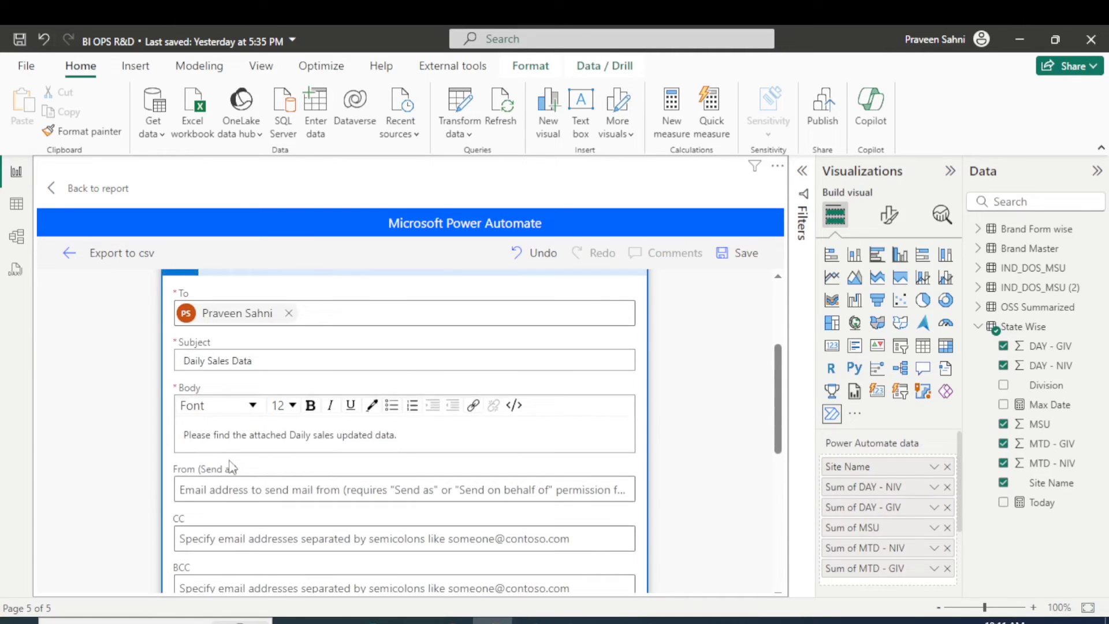
pyautogui.scroll(-1, 235, 459)
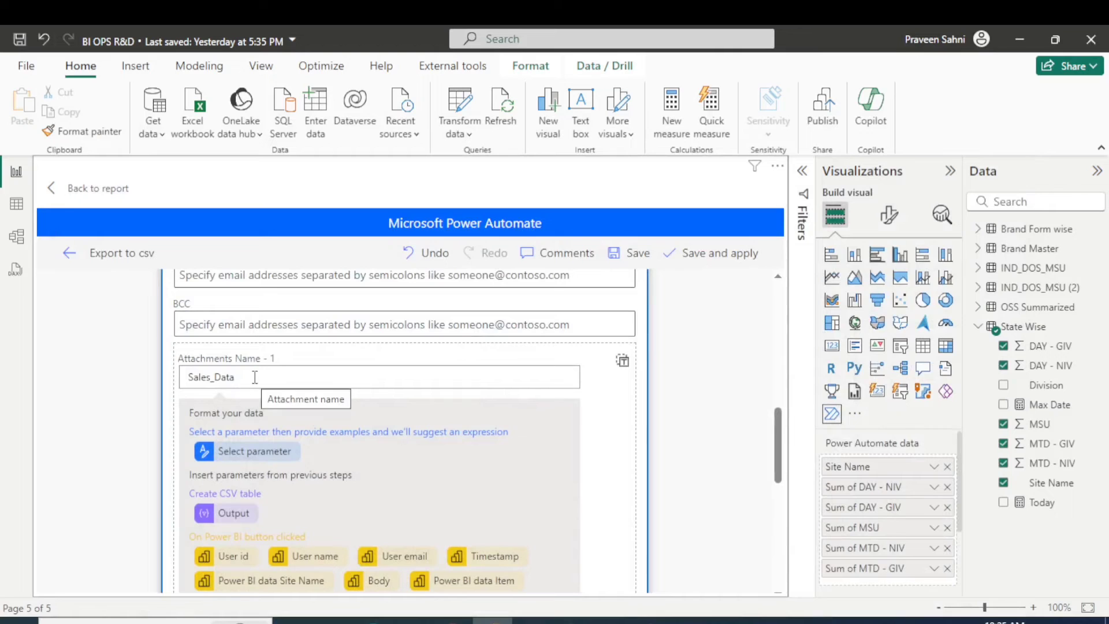
pyautogui.click(254, 377)
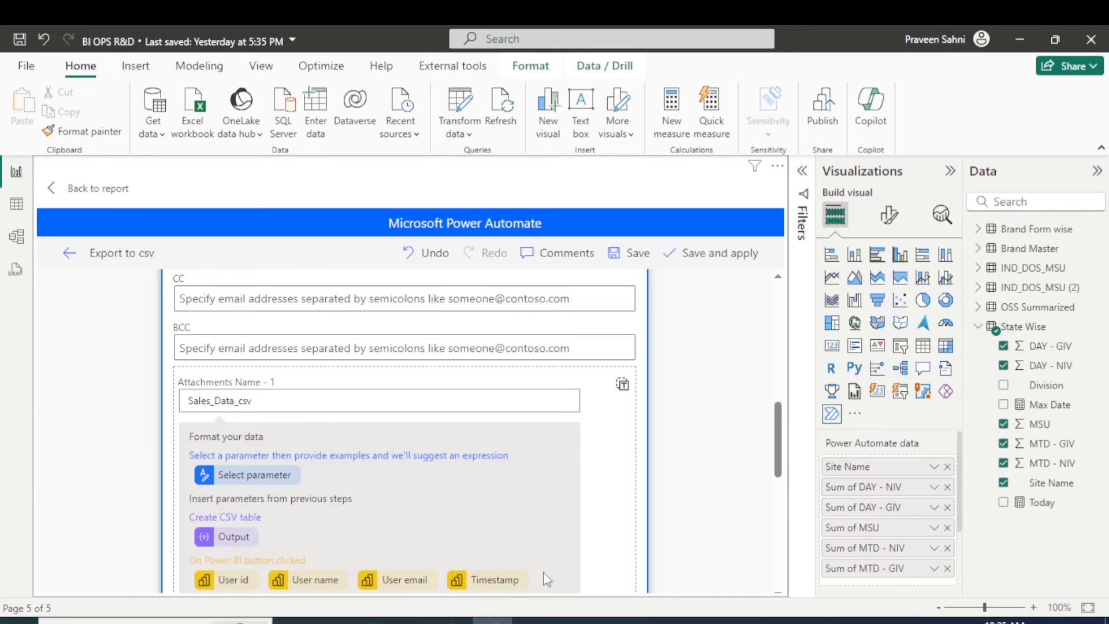
pyautogui.click(511, 582)
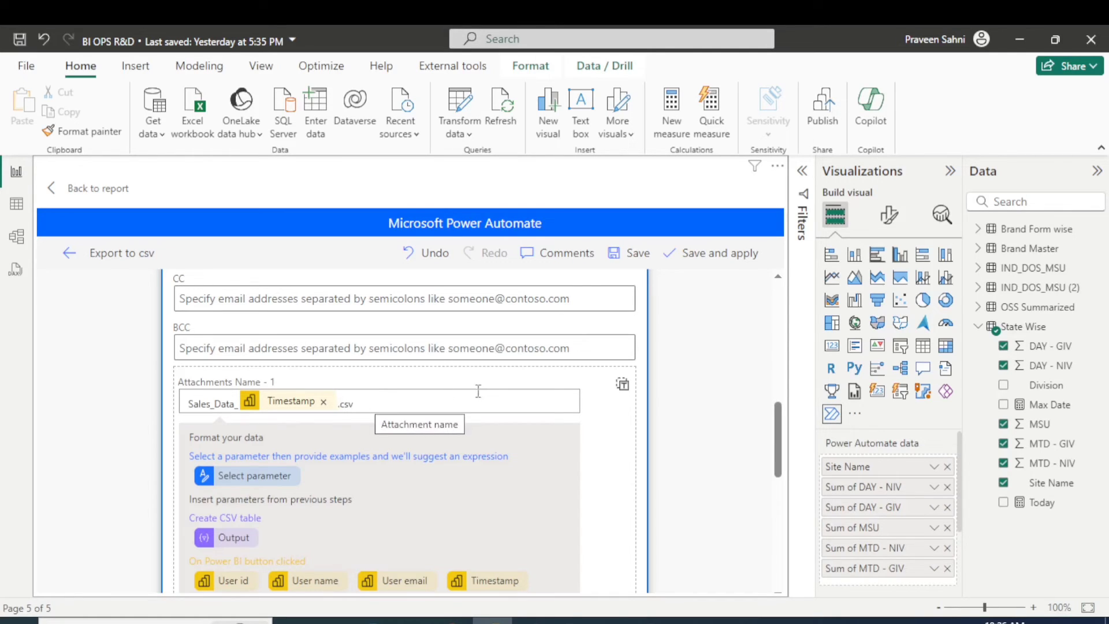
# Step: Save the flow with the CSV table Output as the attachment content
pyautogui.scroll(-5, 381, 385)
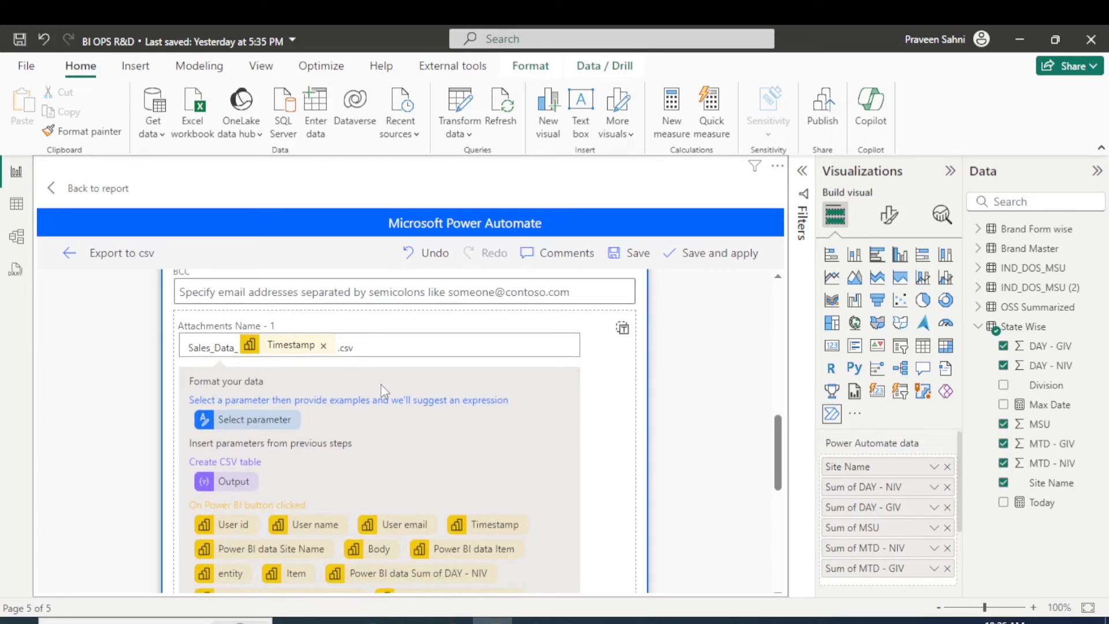
pyautogui.scroll(-5, 379, 384)
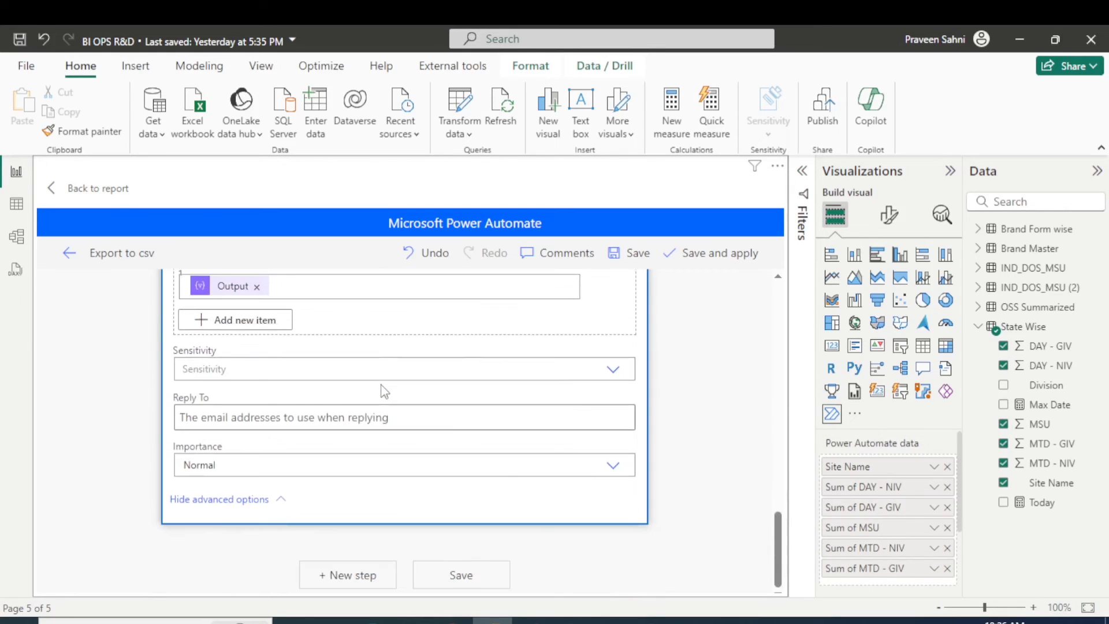
pyautogui.click(461, 576)
pyautogui.scroll(4, 379, 514)
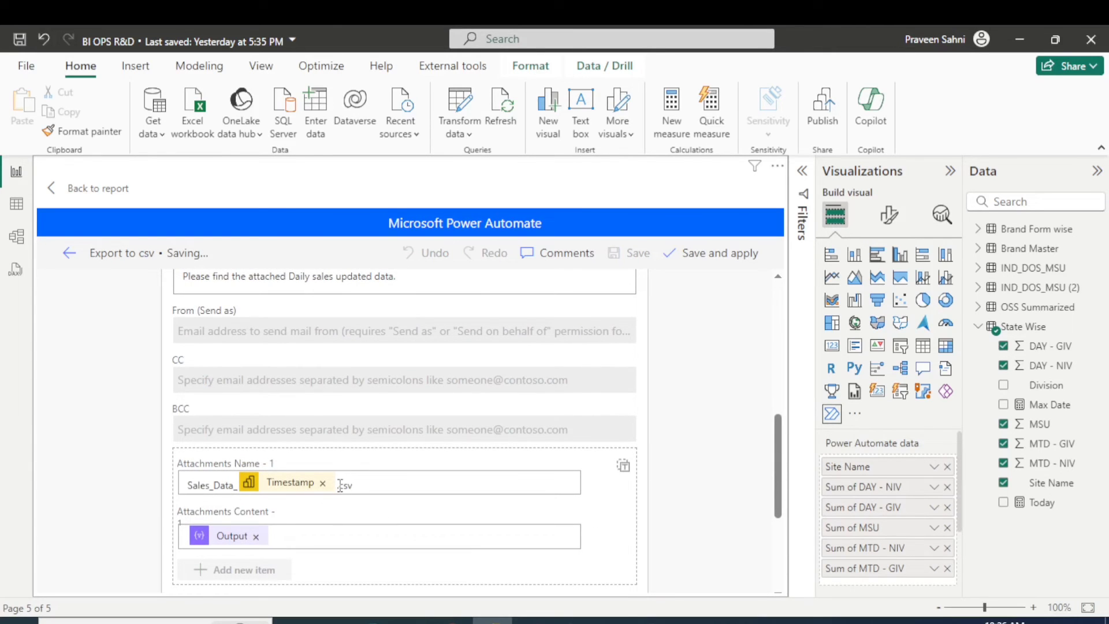
# Step: Save and apply the flow to the report's Export to csv button
pyautogui.click(314, 494)
pyautogui.scroll(3, 314, 494)
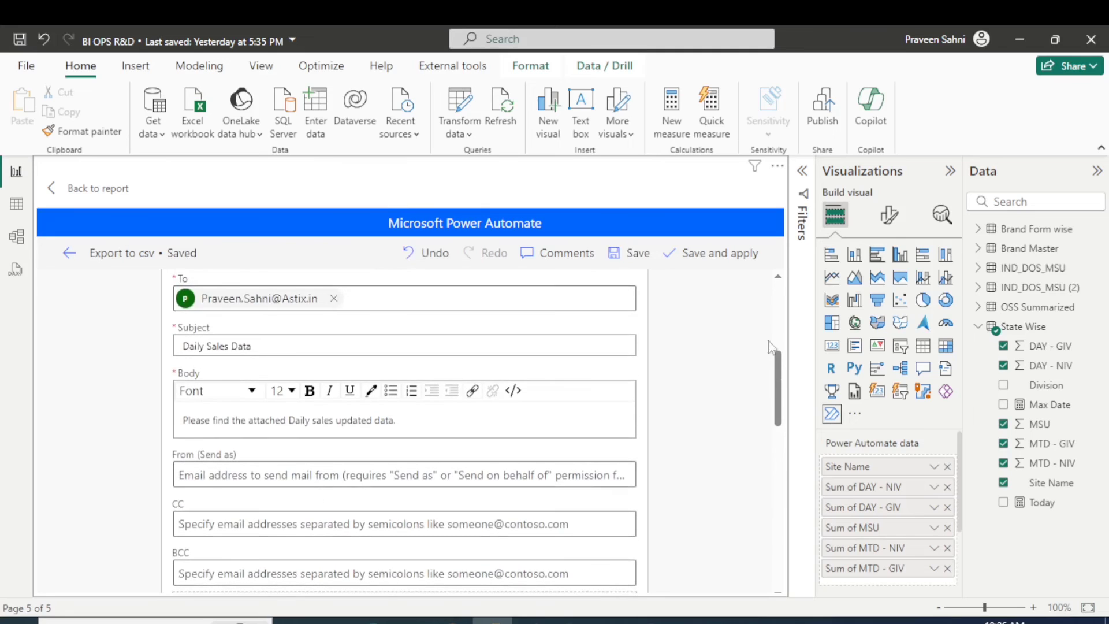
pyautogui.click(701, 251)
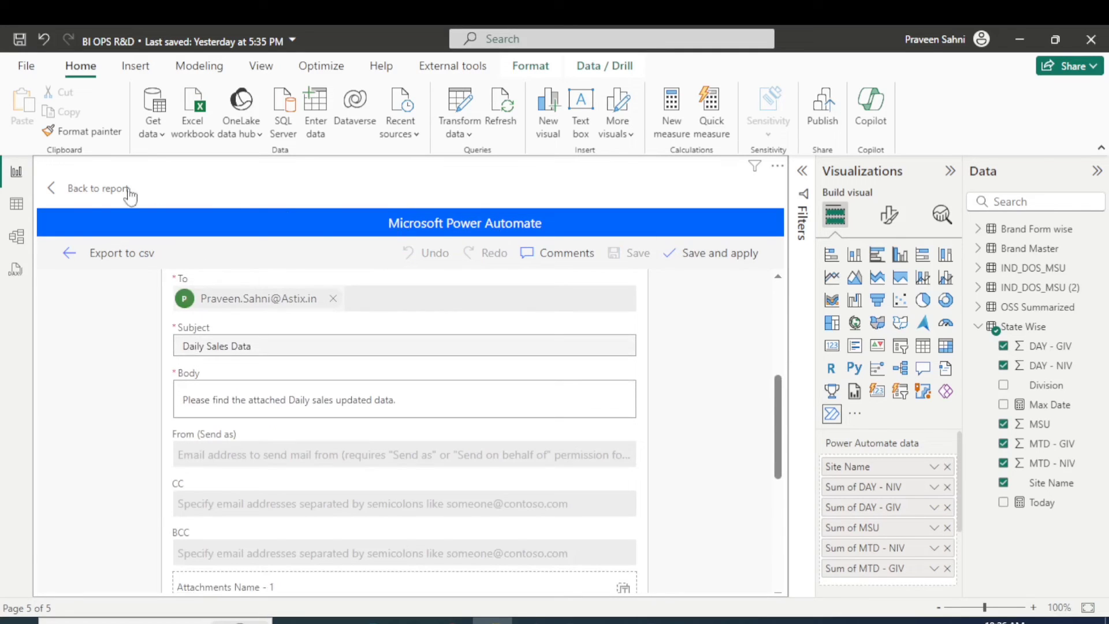
pyautogui.scroll(5, 291, 395)
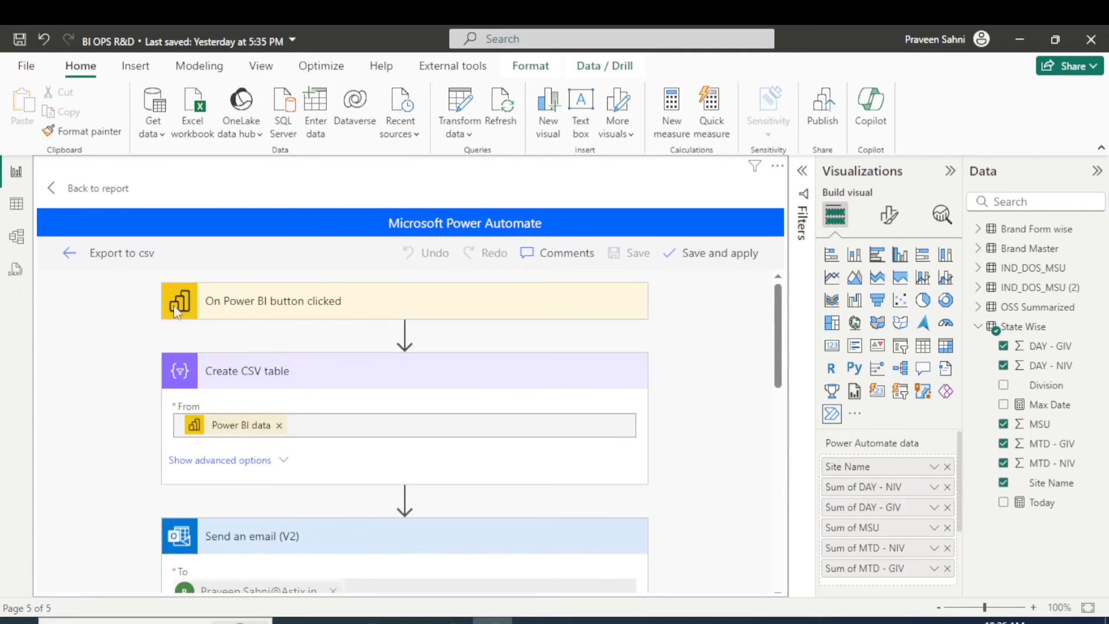
# Step: Return to the report and Ctrl+click Export to csv to run the flow
pyautogui.click(83, 193)
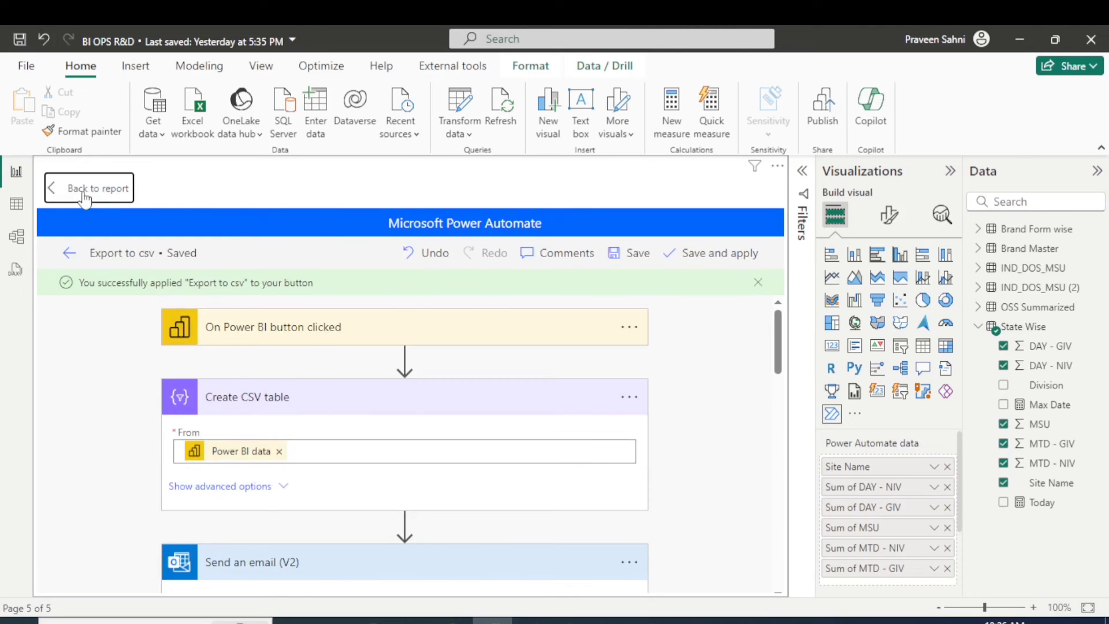
pyautogui.click(668, 250)
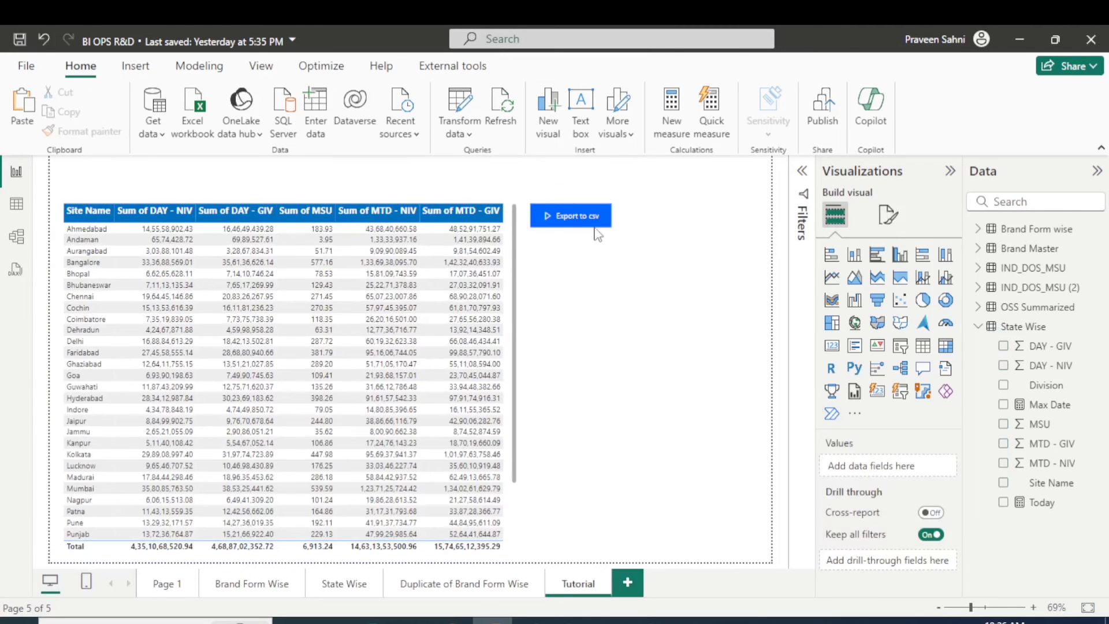
pyautogui.keyDown('ctrl'); pyautogui.click(561, 219); pyautogui.keyUp('ctrl')
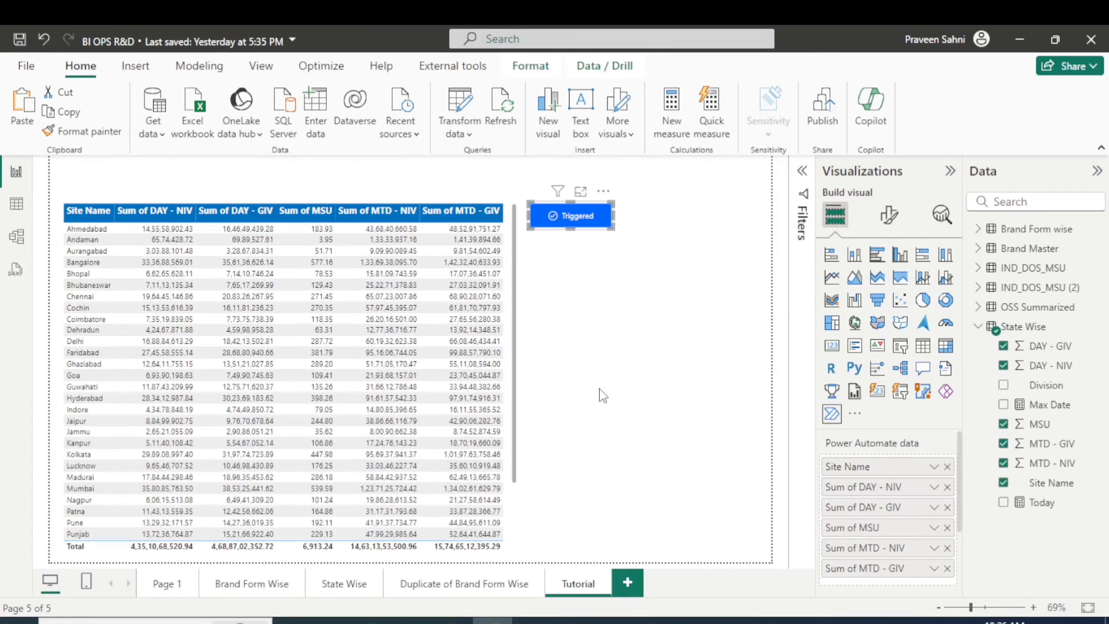
# Step: Open the Daily Sales Data email in Outlook and preview its Sales_Data CSV attachment
pyautogui.click(372, 621)
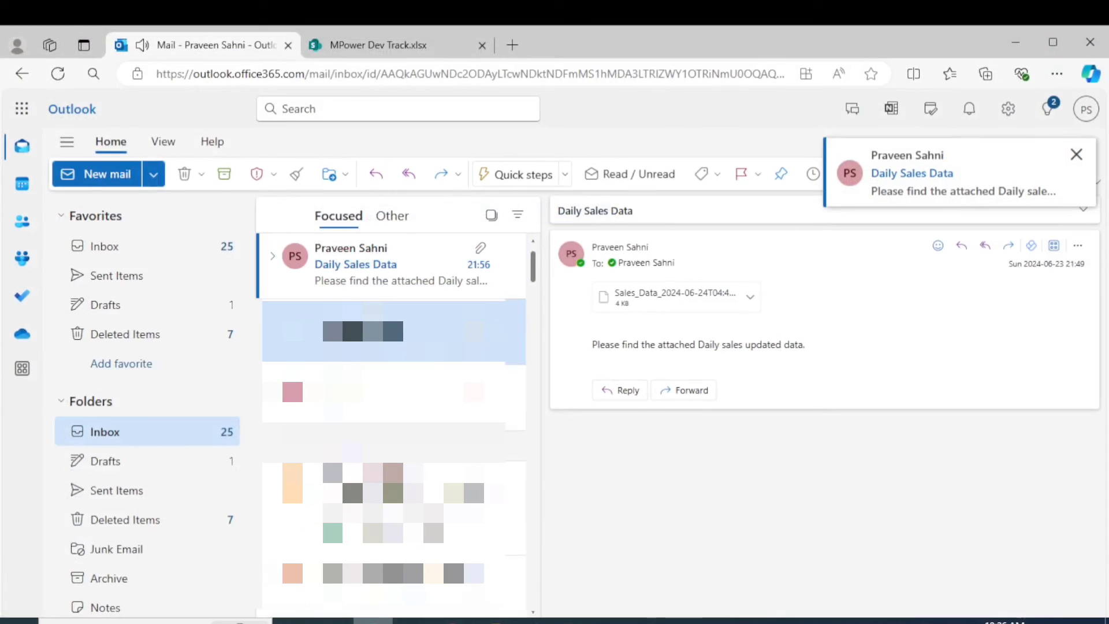
pyautogui.click(414, 271)
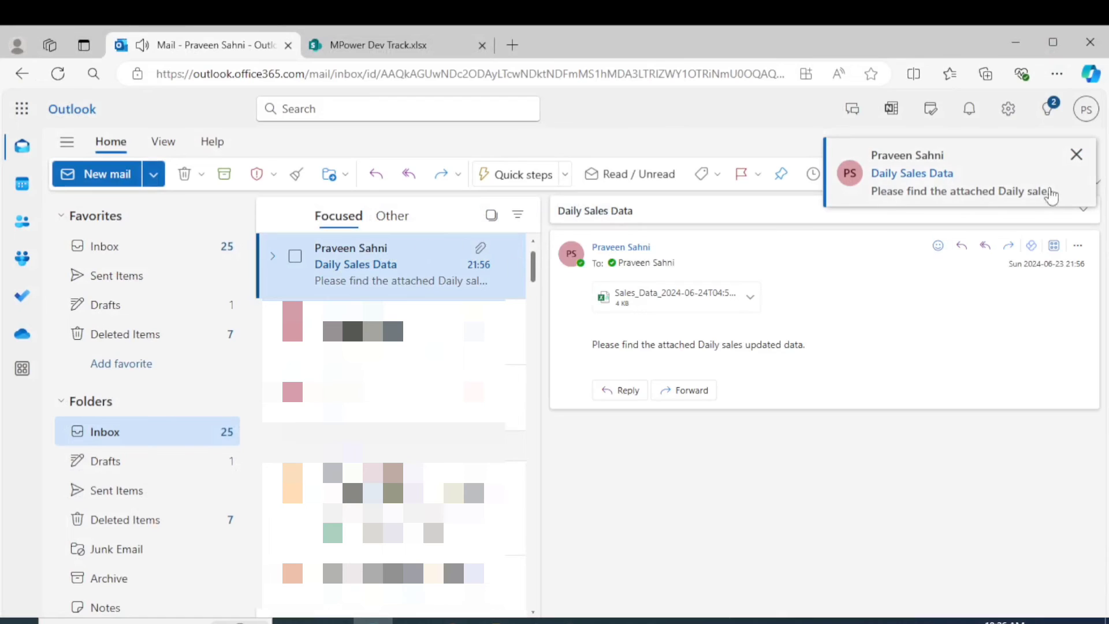
pyautogui.click(1077, 158)
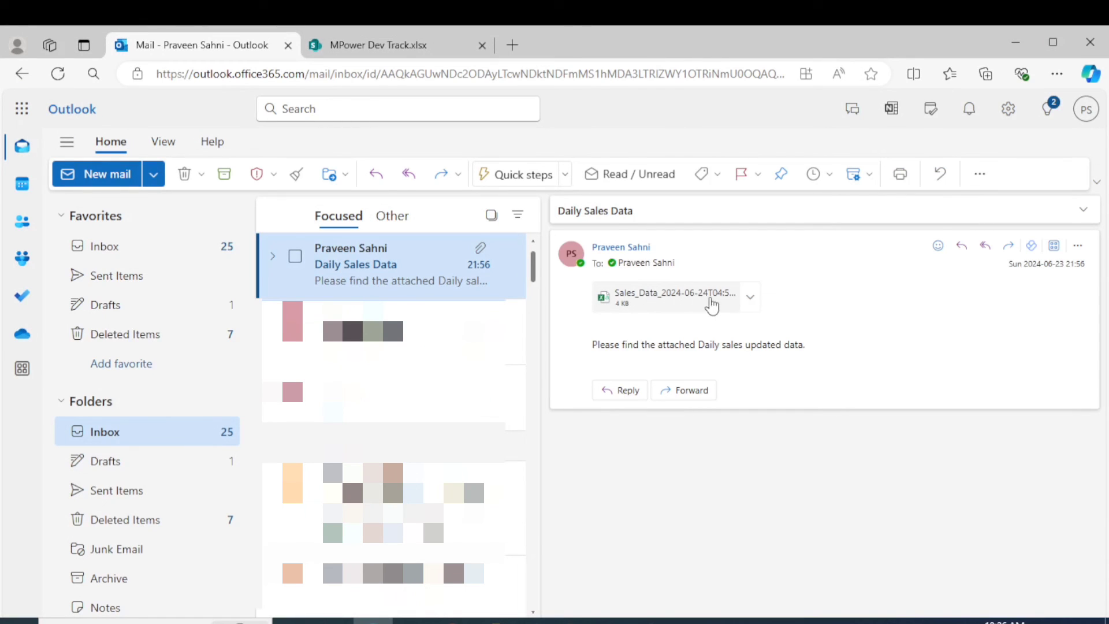
pyautogui.click(751, 298)
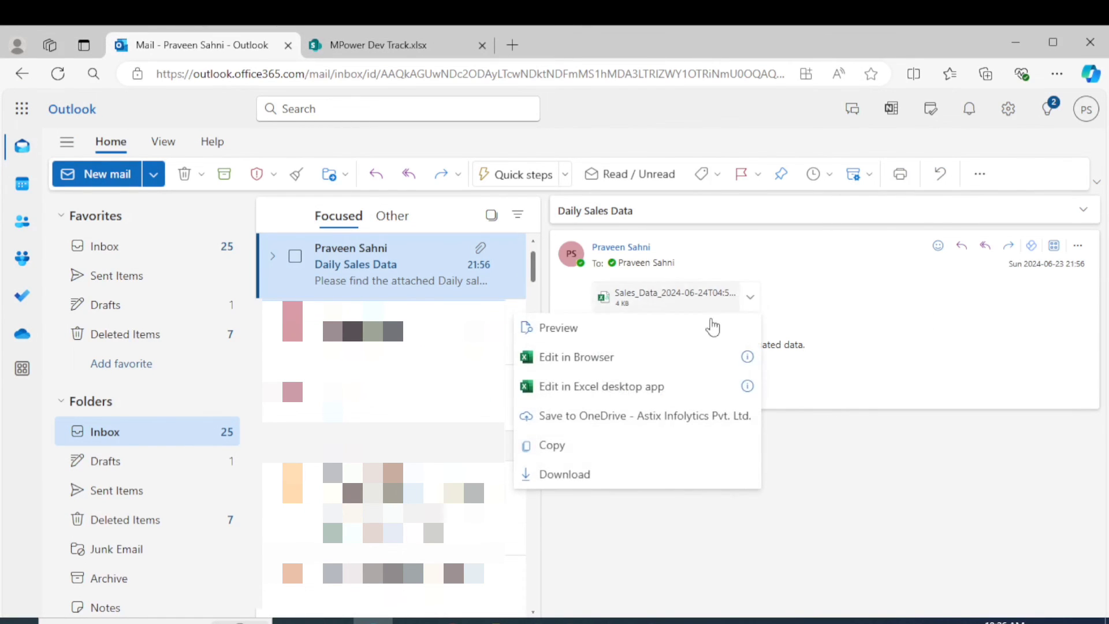
pyautogui.click(560, 333)
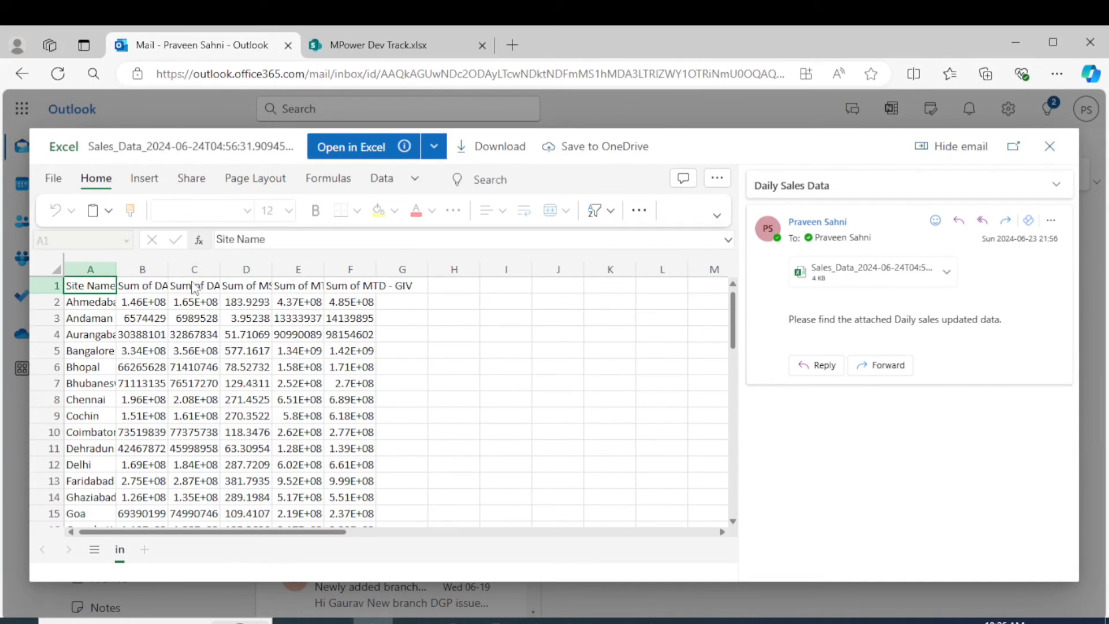
# Step: Widen column B to reveal the full Sum of DAY - NIV header and inspect its values
pyautogui.moveTo(168, 269); pyautogui.dragTo(199, 269)
pyautogui.click(158, 267)
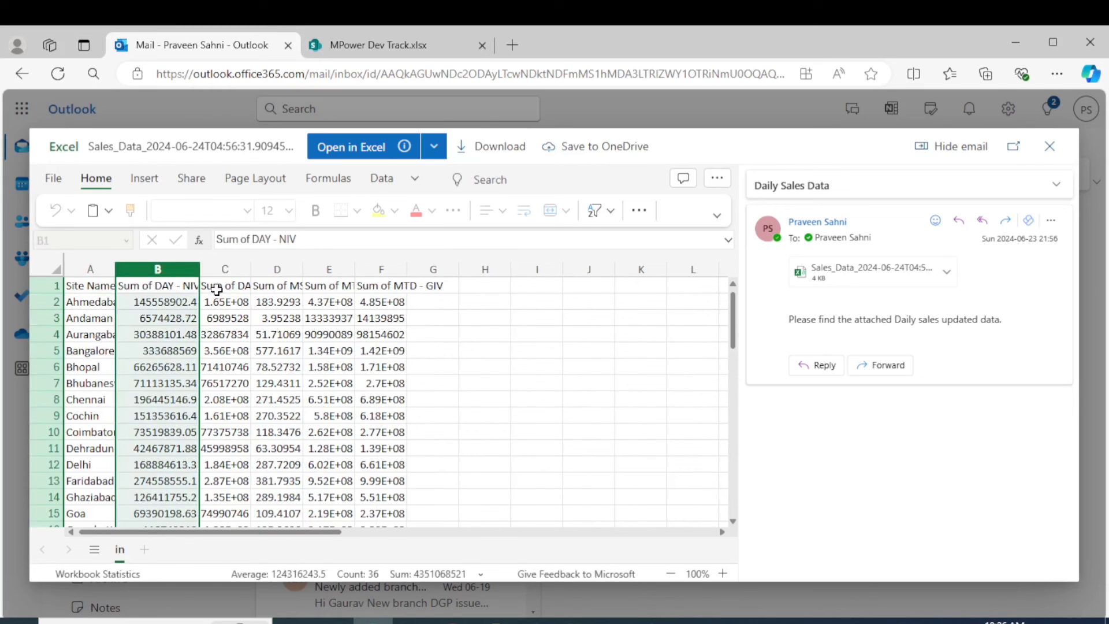
pyautogui.hotkey('alt', 'Tab')
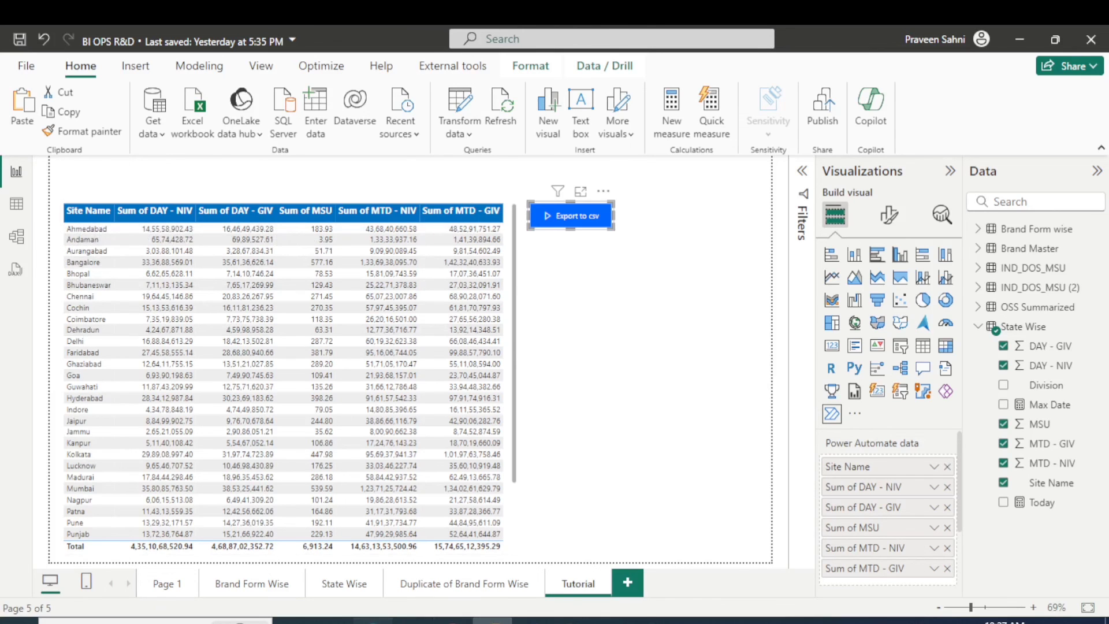
pyautogui.click(372, 620)
pyautogui.scroll(-15, 282, 457)
pyautogui.scroll(7, 272, 459)
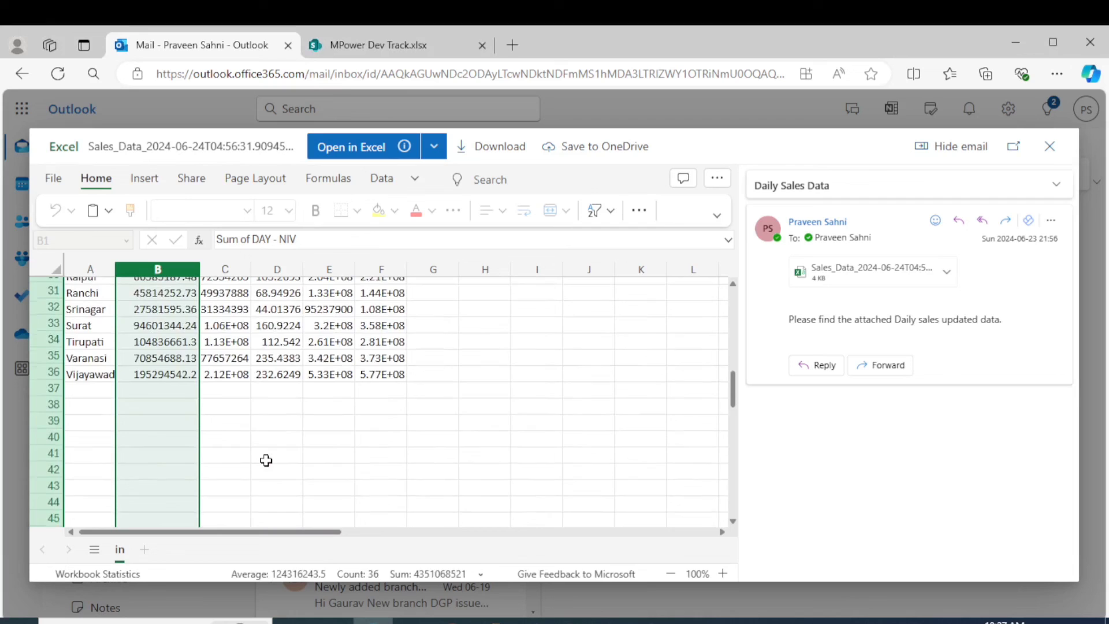
pyautogui.scroll(9, 191, 405)
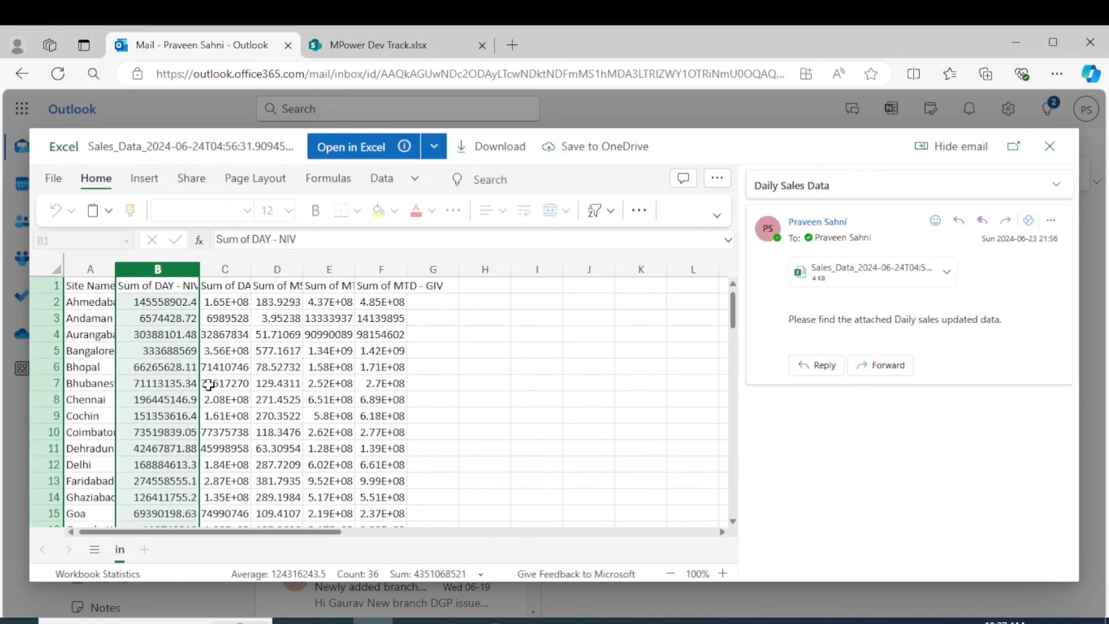
# Step: Check the Site Name column from Faridabad down to Vijayawada, then return to Power BI Desktop
pyautogui.click(89, 286)
pyautogui.click(89, 480)
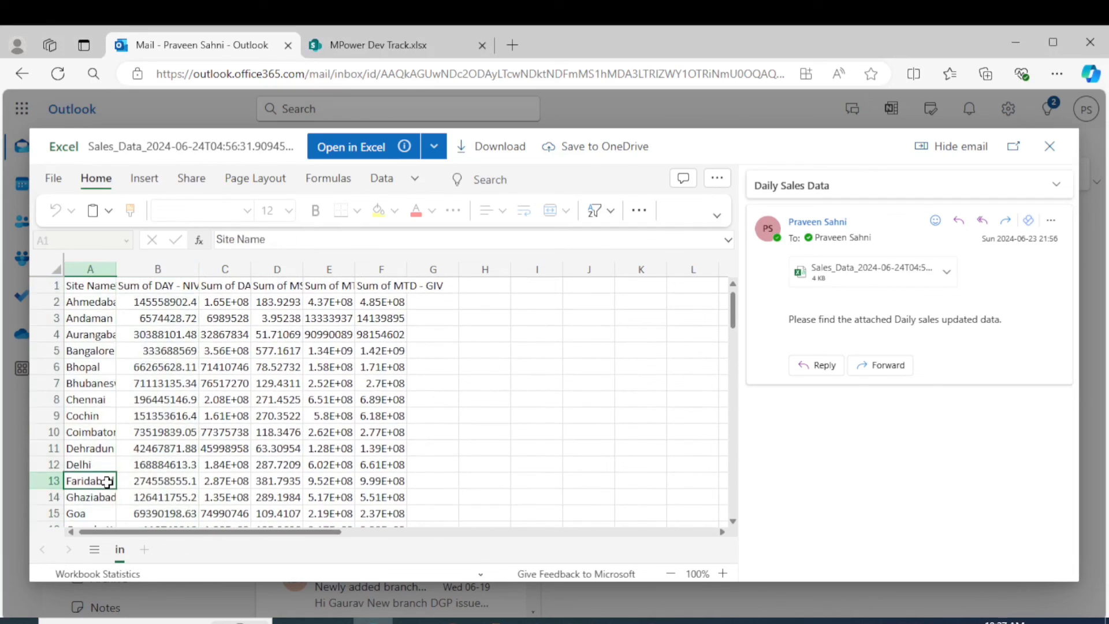
pyautogui.scroll(-2, 107, 482)
pyautogui.scroll(-7, 107, 482)
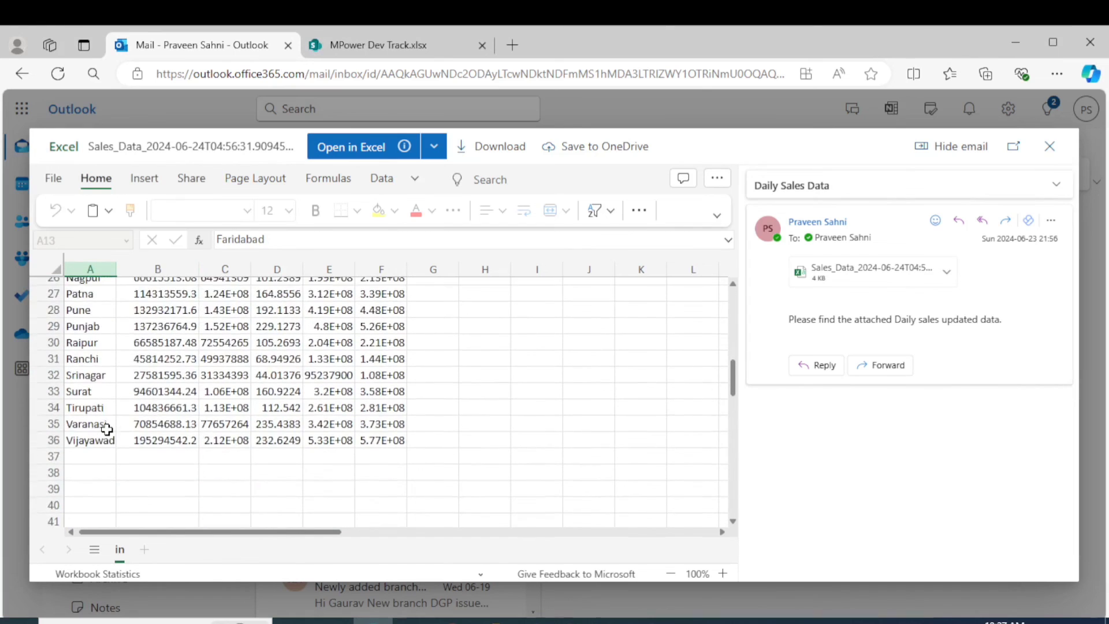
pyautogui.click(107, 425)
pyautogui.click(493, 621)
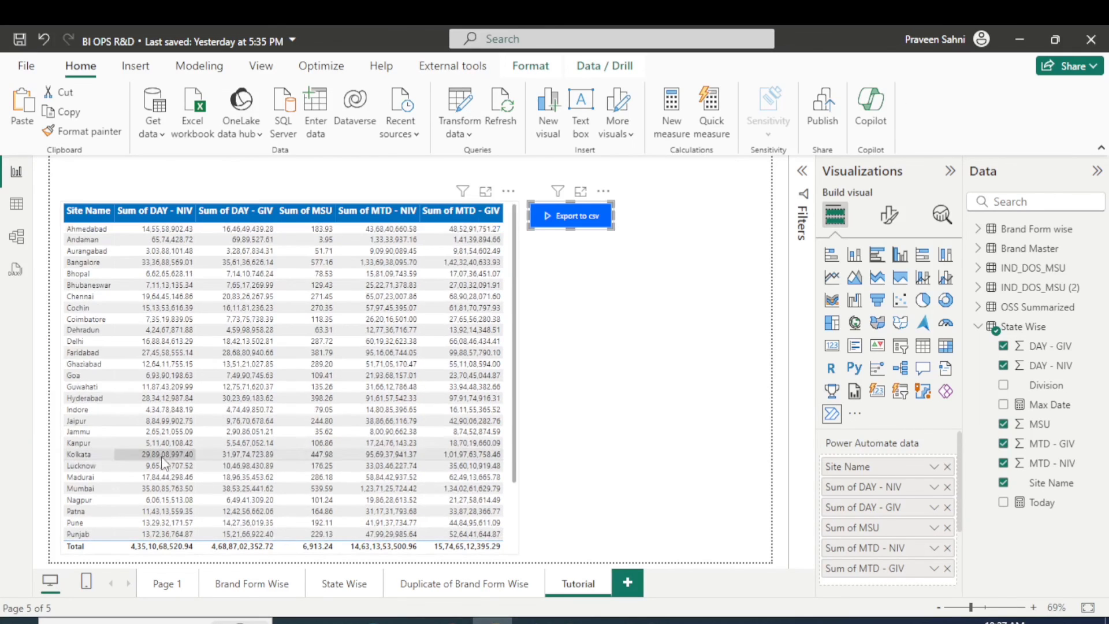
pyautogui.click(599, 344)
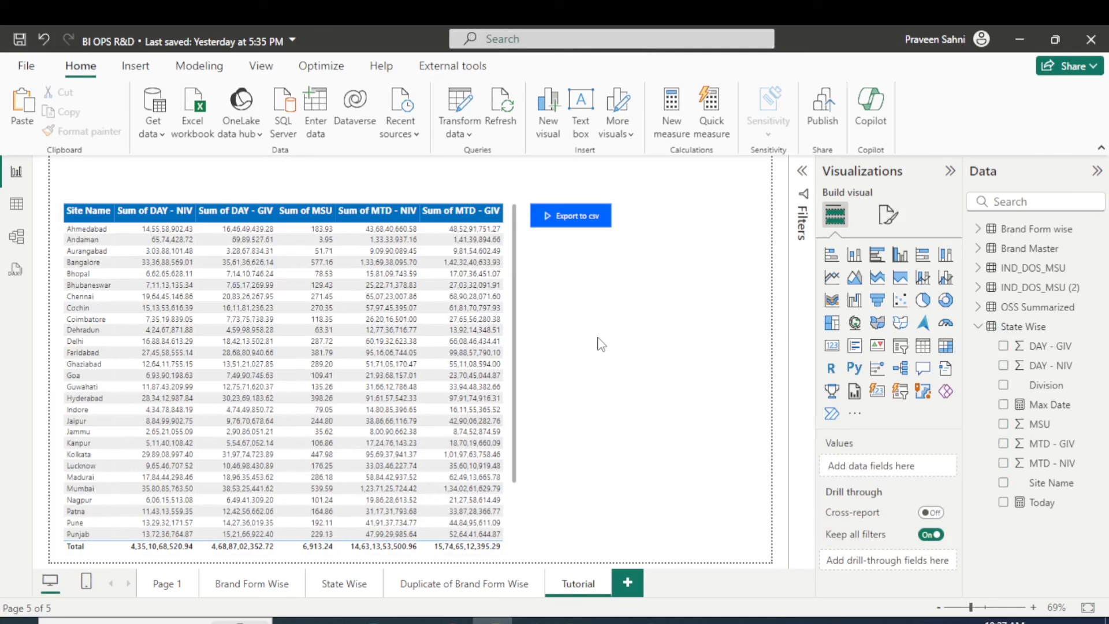